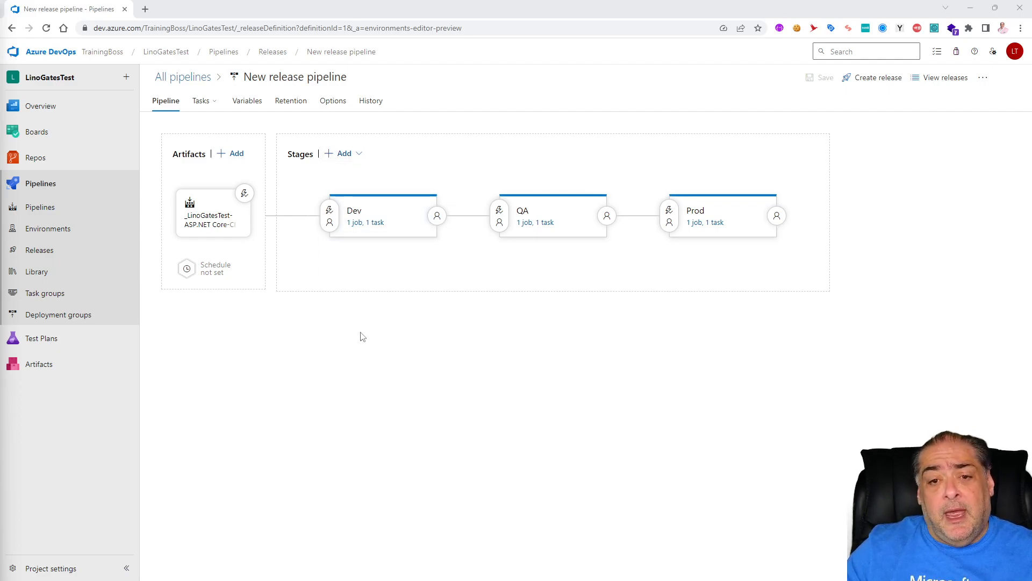
Step: Check which account is signed in by viewing the profile details, and close them again
mouse_move(360, 252)
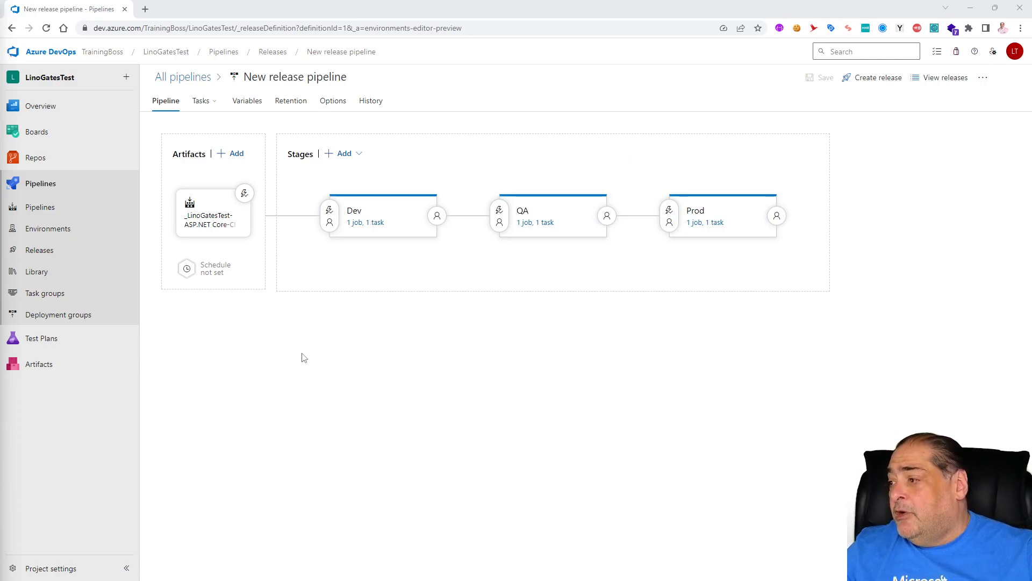
click(1011, 53)
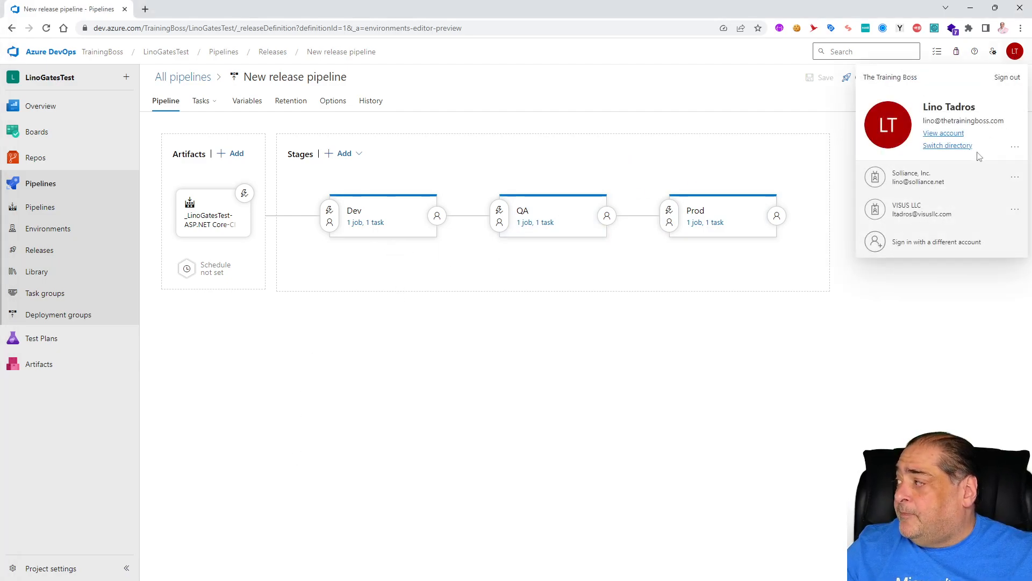
click(1011, 56)
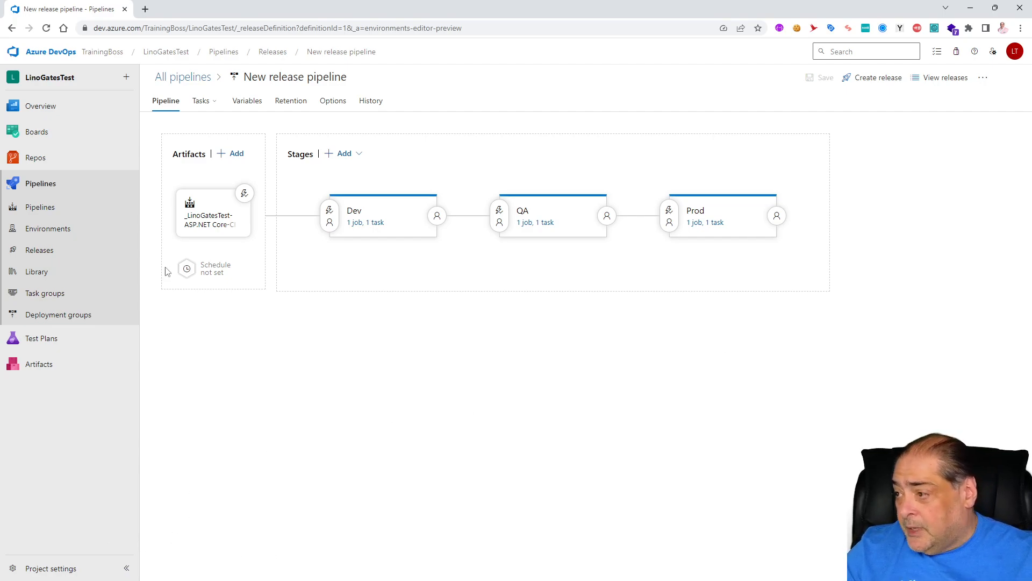
Step: Show the list of users in the TrainingBoss organization settings
click(53, 56)
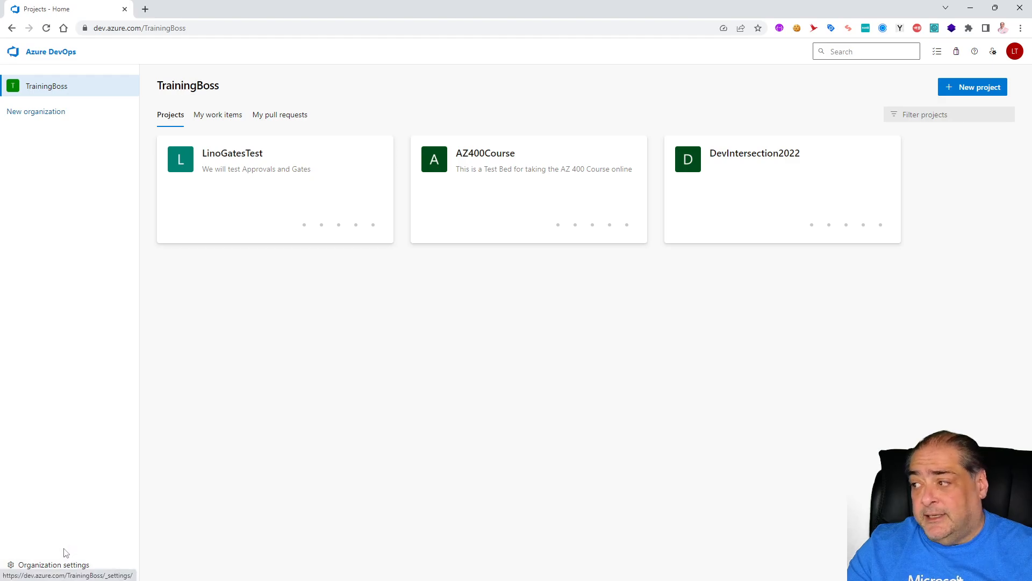
click(73, 570)
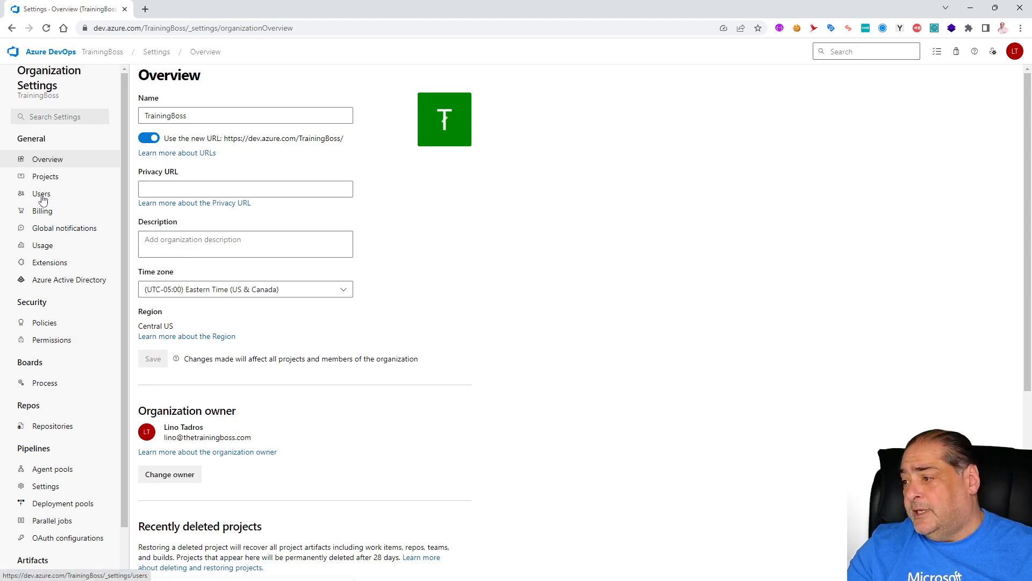
click(40, 197)
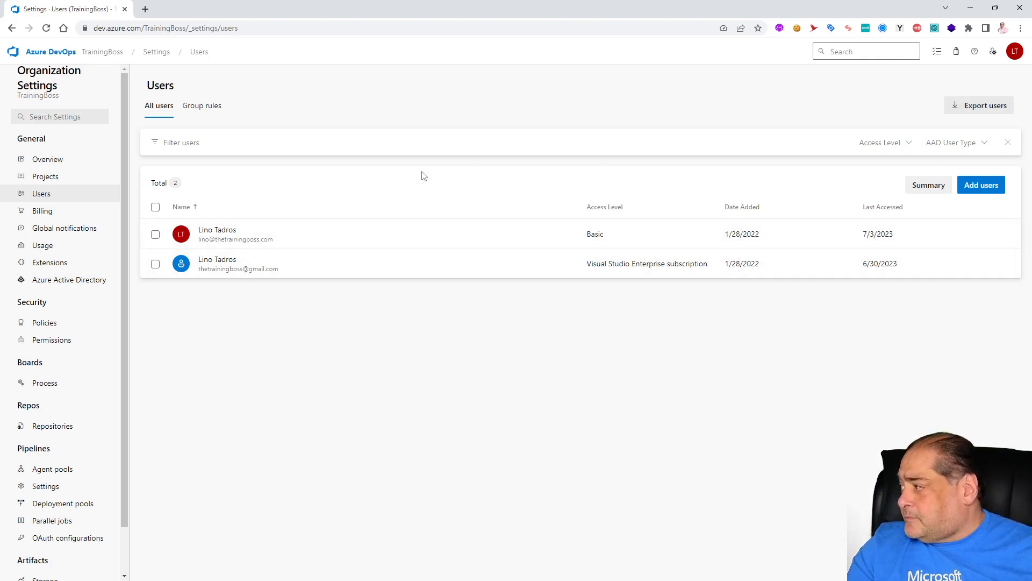
Step: Return to the LinoGatesTest project and open its New release pipeline for editing
click(43, 52)
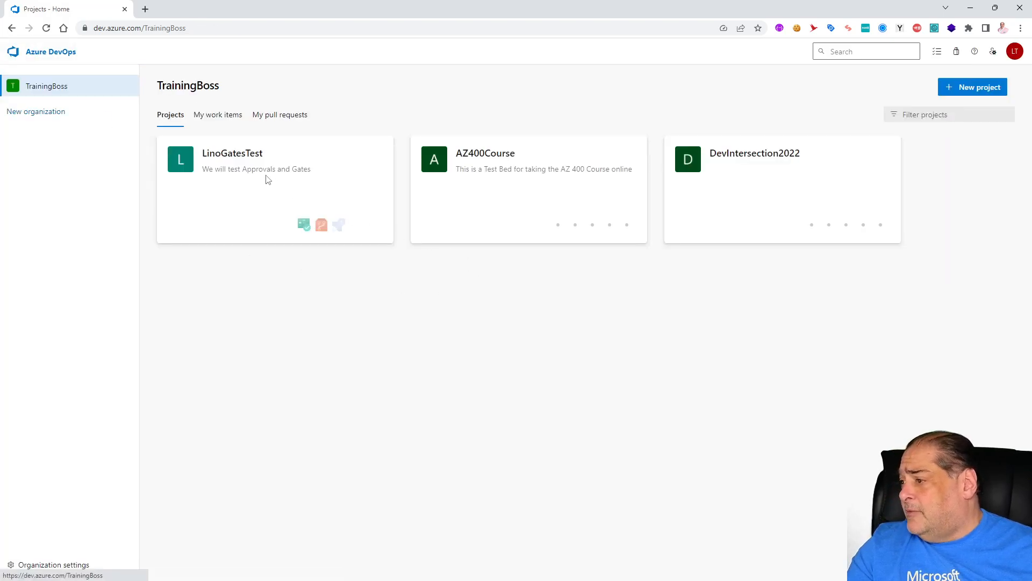
click(238, 156)
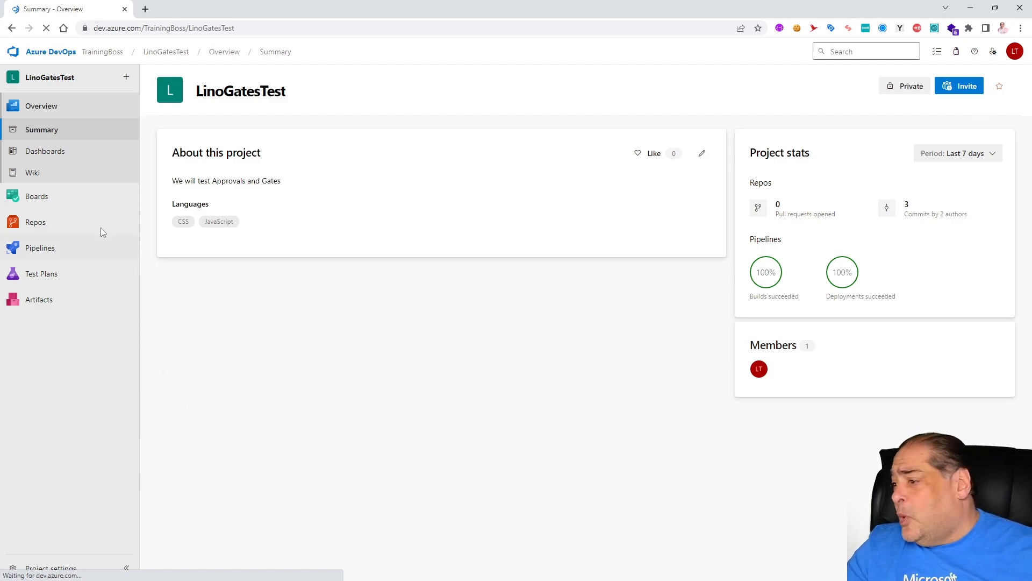
click(34, 248)
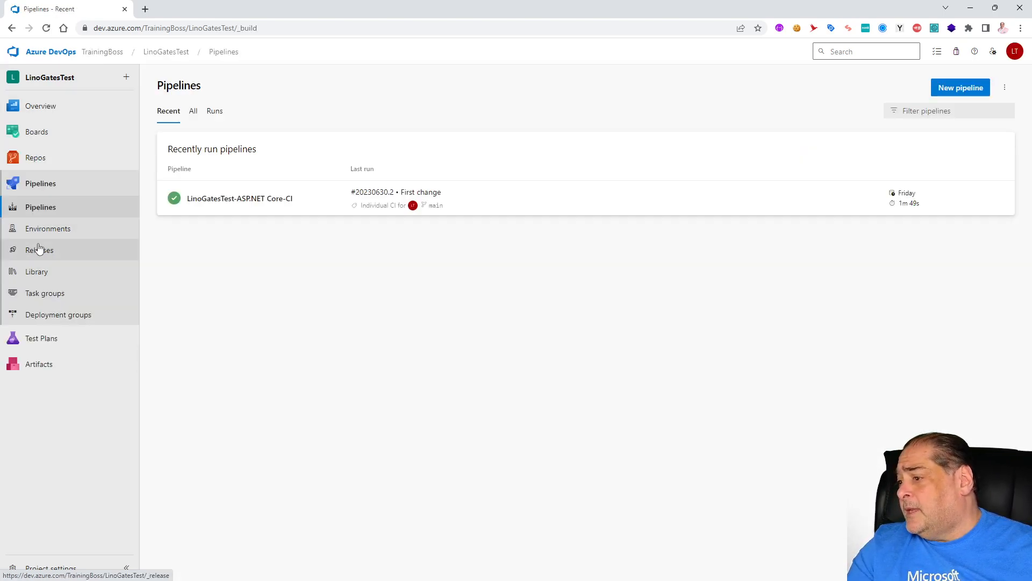
click(41, 257)
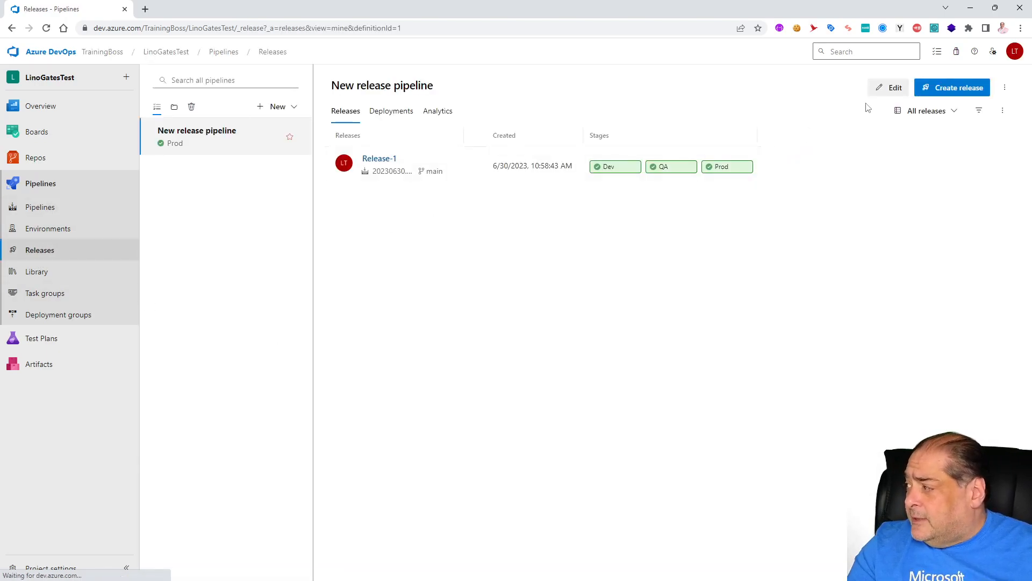
click(888, 87)
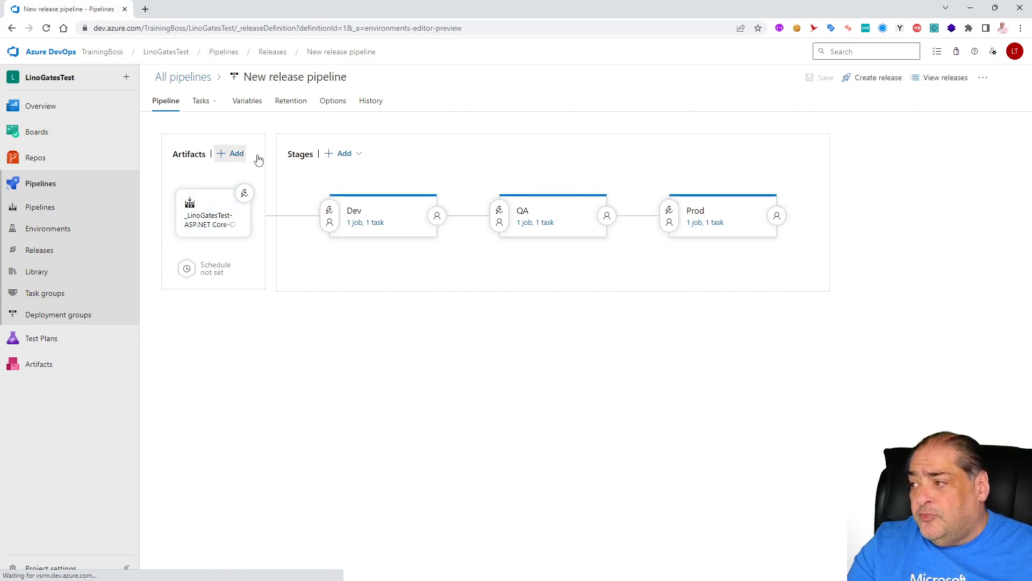
Step: Enable pre-deployment approvals for the Dev stage and add the user with the Gmail account as approver
mouse_move(393, 266)
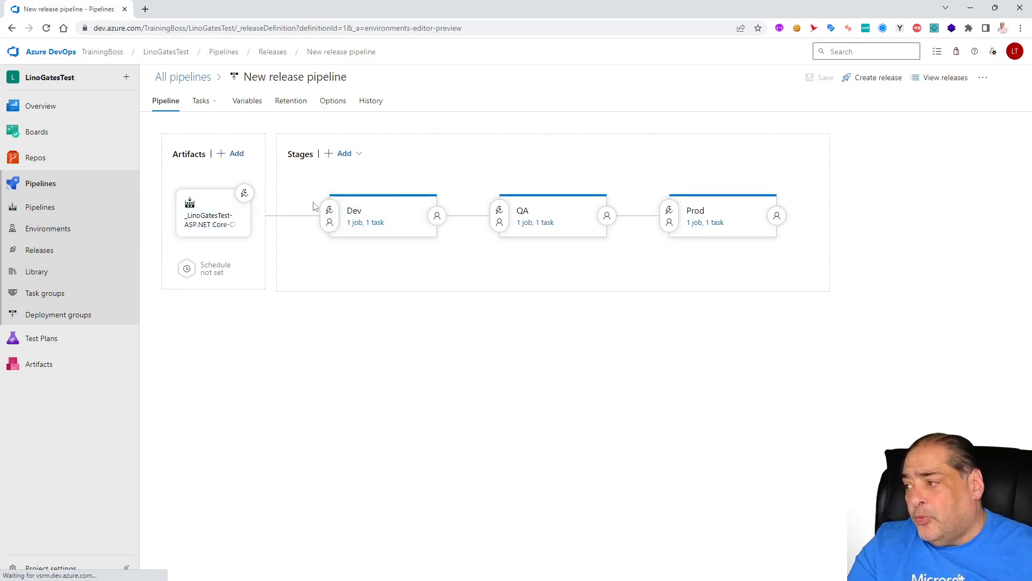
click(330, 213)
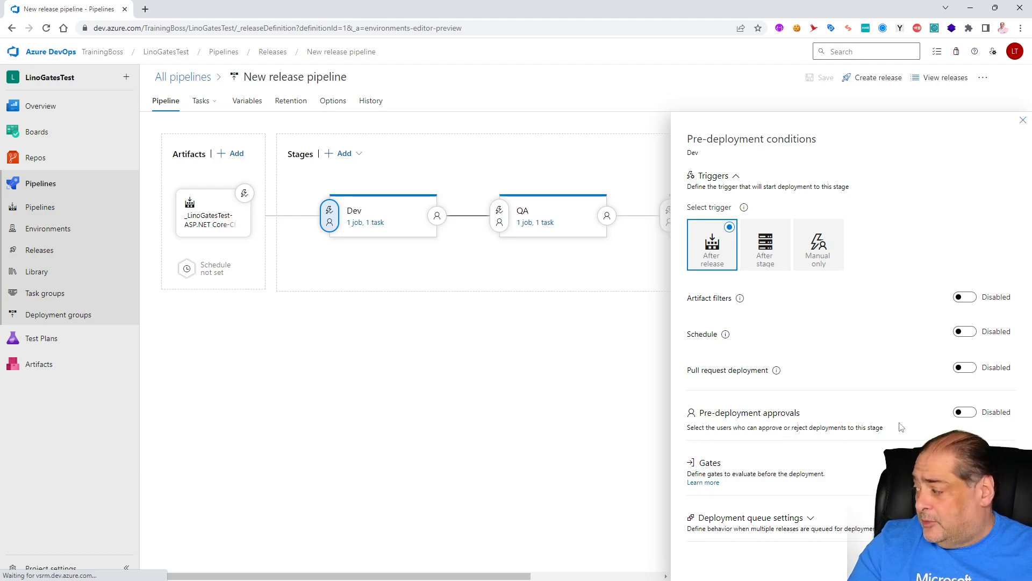
click(966, 413)
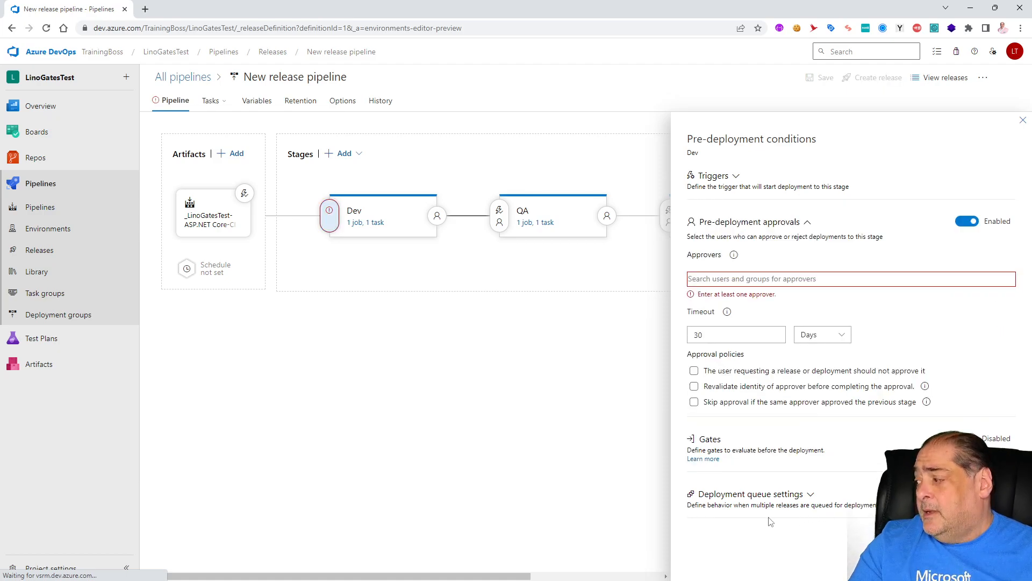
click(720, 278)
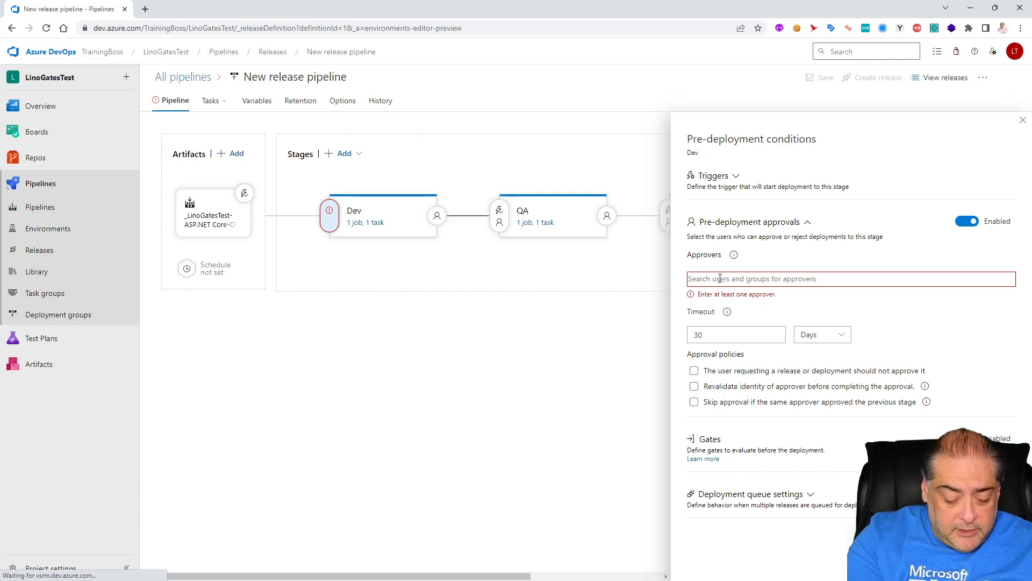
text(the)
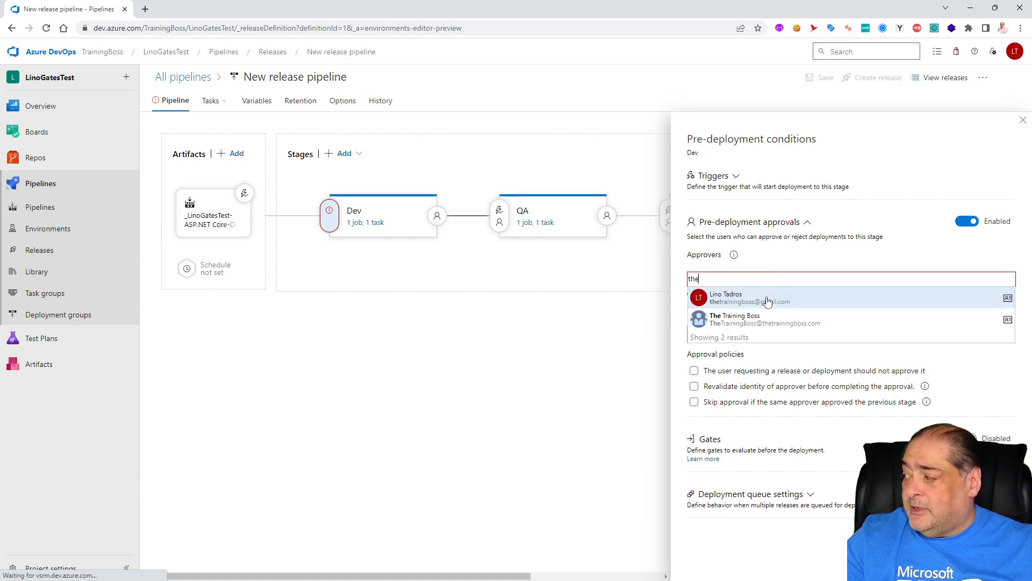
click(742, 303)
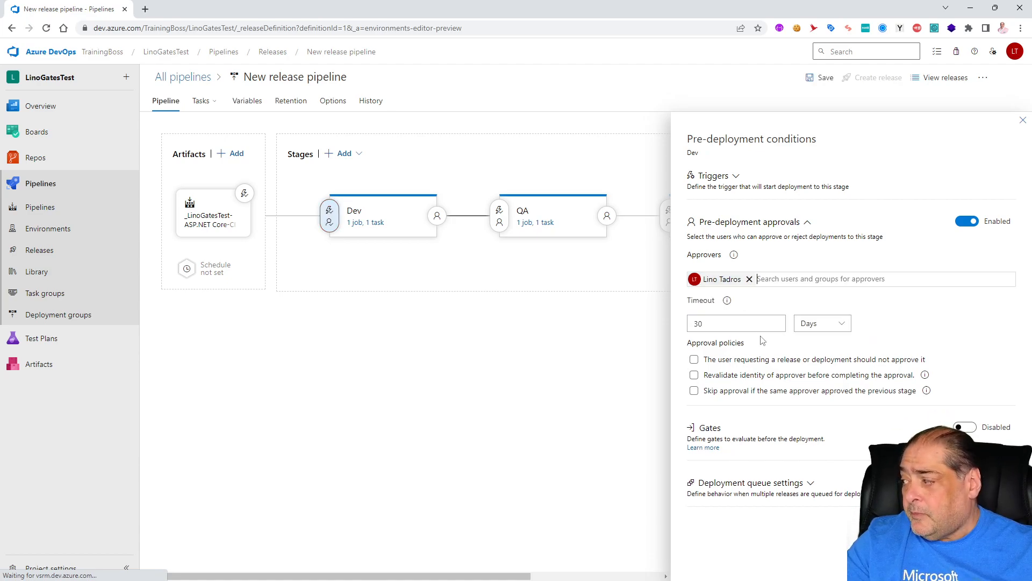
Step: Examine the timeout value and its available time units in the Dev approval settings
click(707, 327)
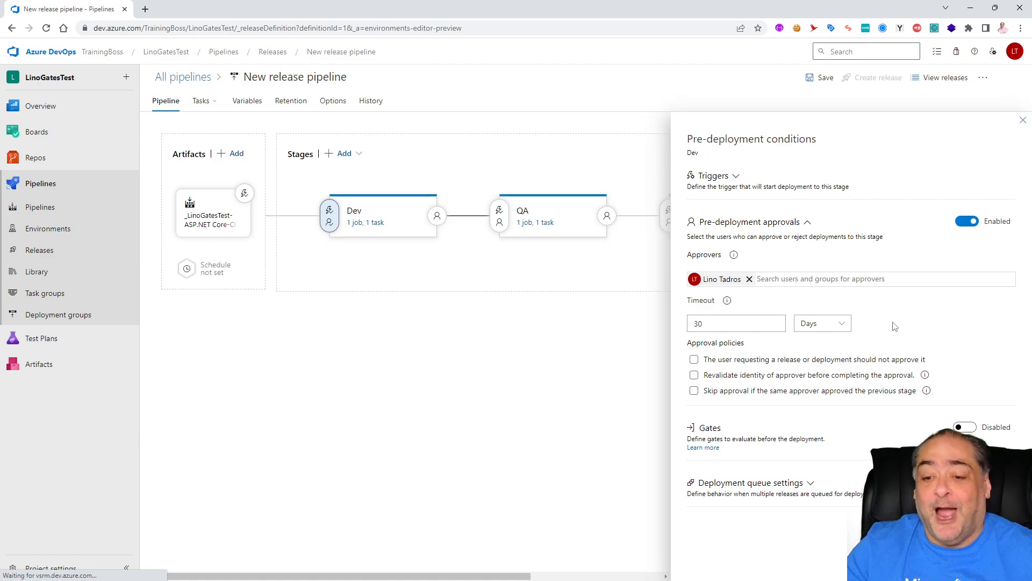
click(842, 324)
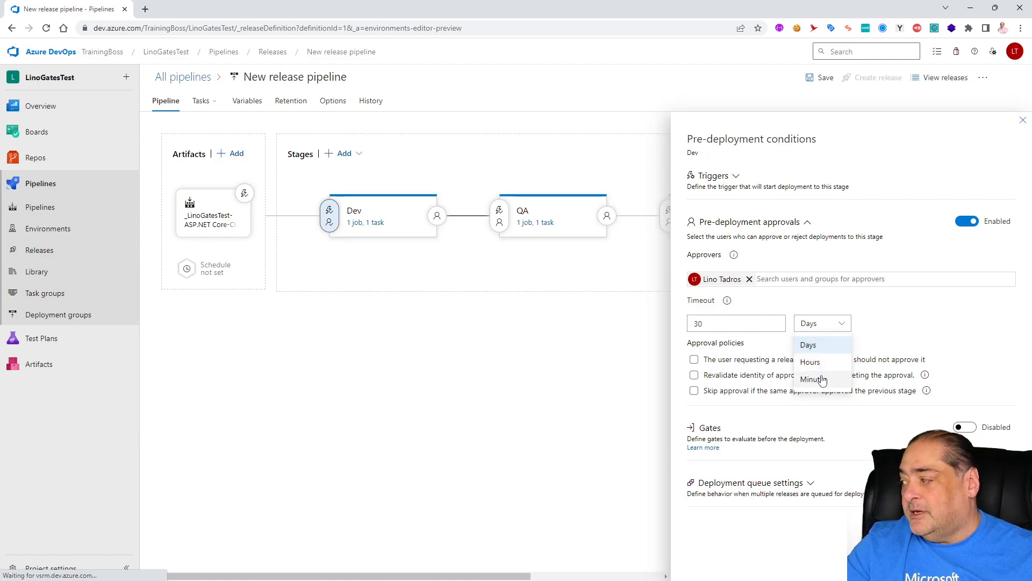
click(844, 328)
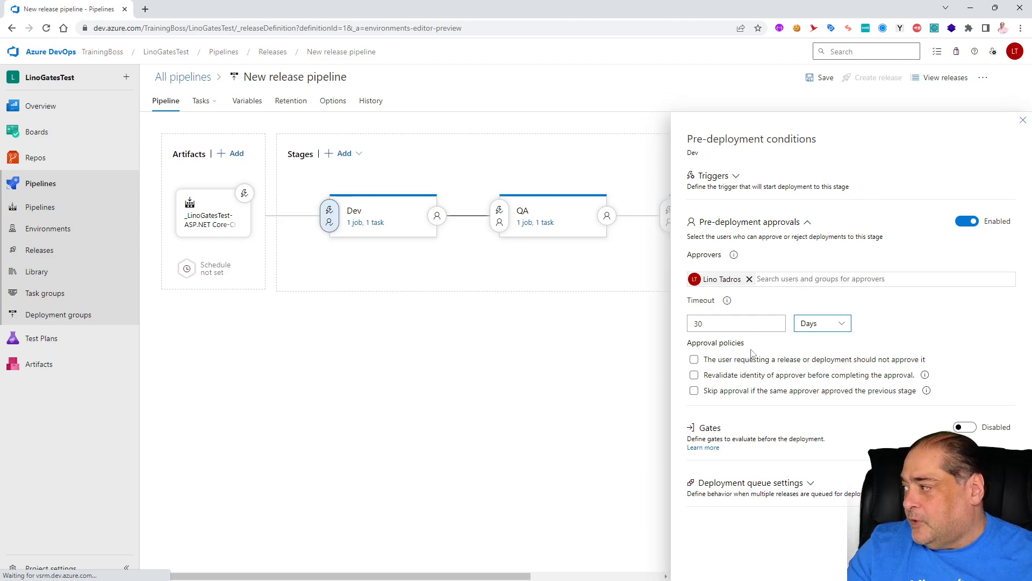
Step: Save the release pipeline without a comment and close the Dev stage's pre-deployment conditions
click(825, 78)
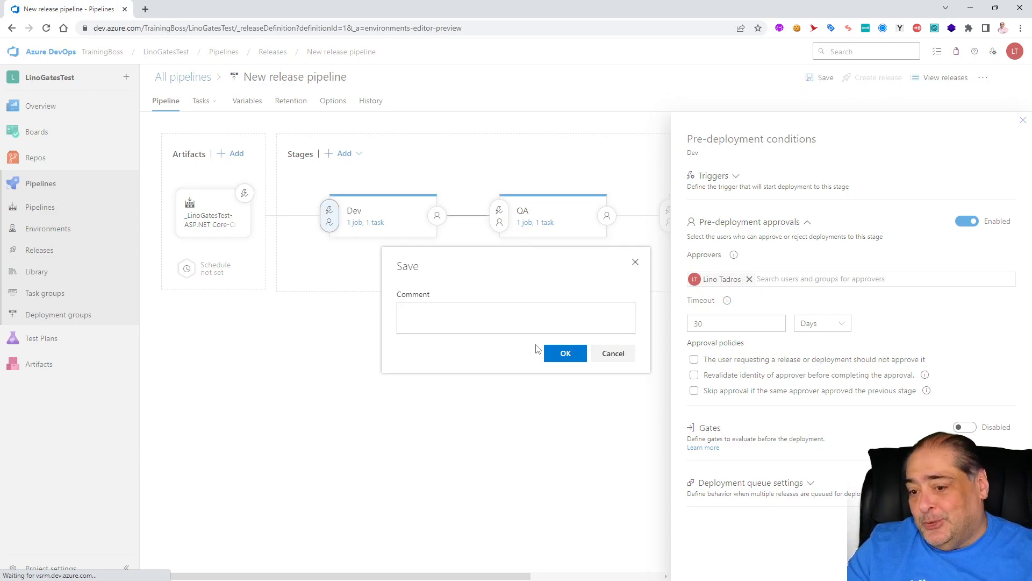
click(566, 354)
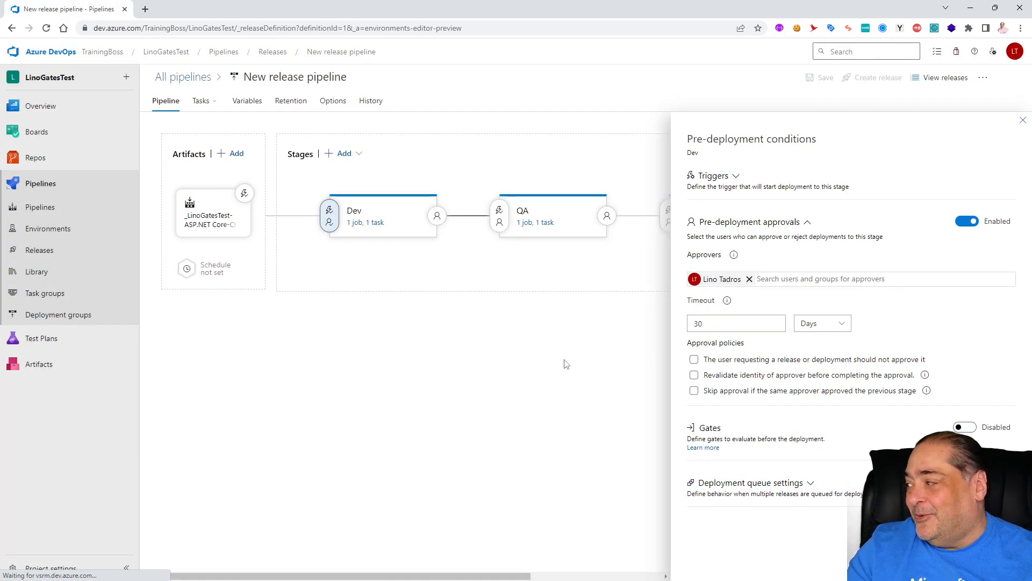
click(1023, 121)
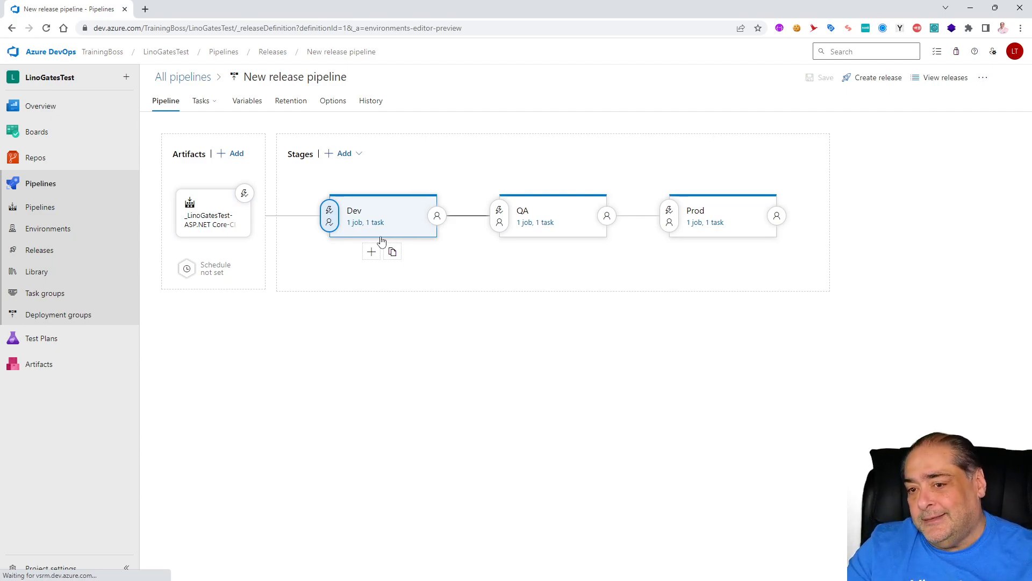
Step: Enable pre-deployment approvals for the QA stage and add the user with the Gmail account as approver
click(500, 213)
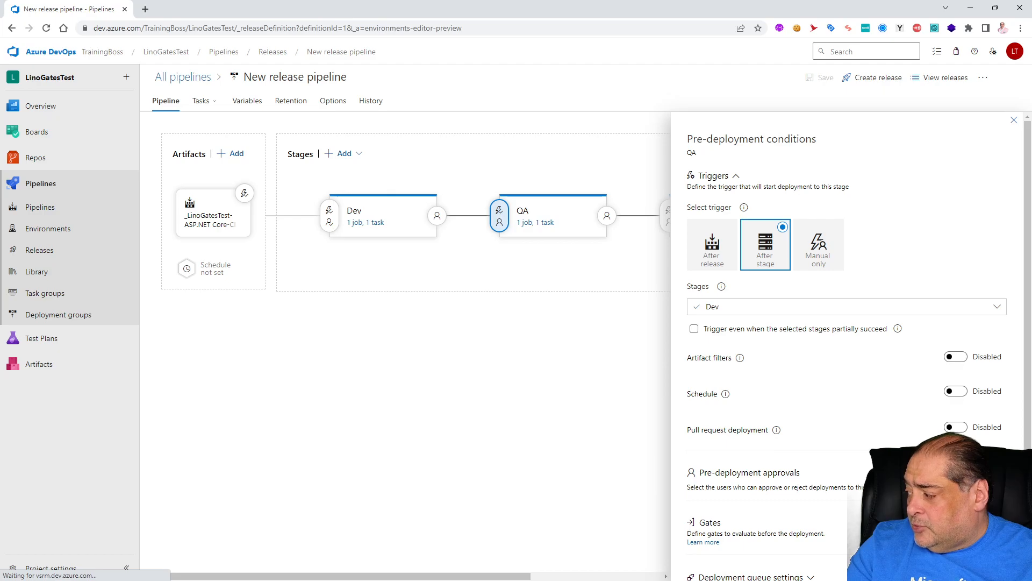
click(956, 472)
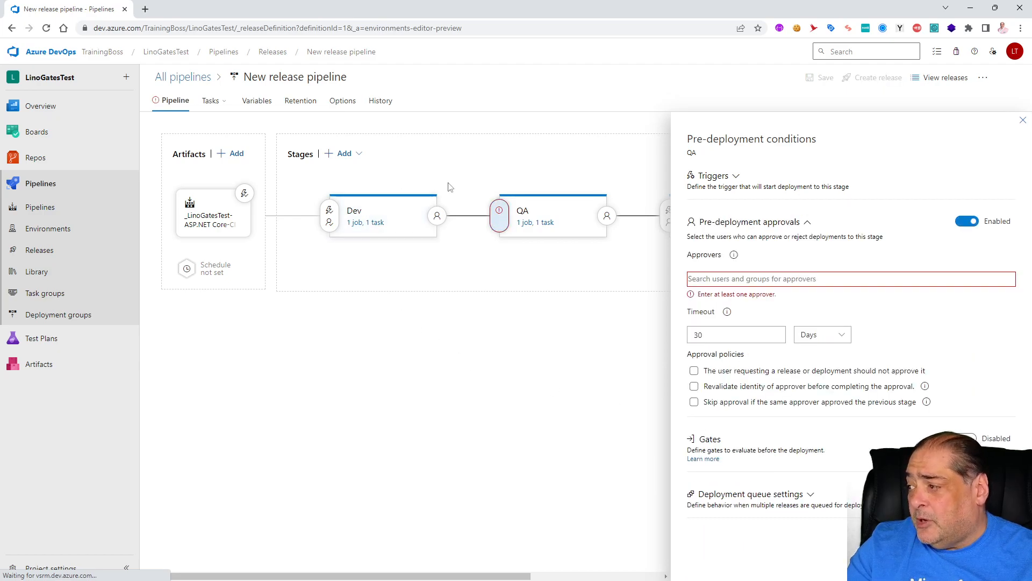
click(718, 277)
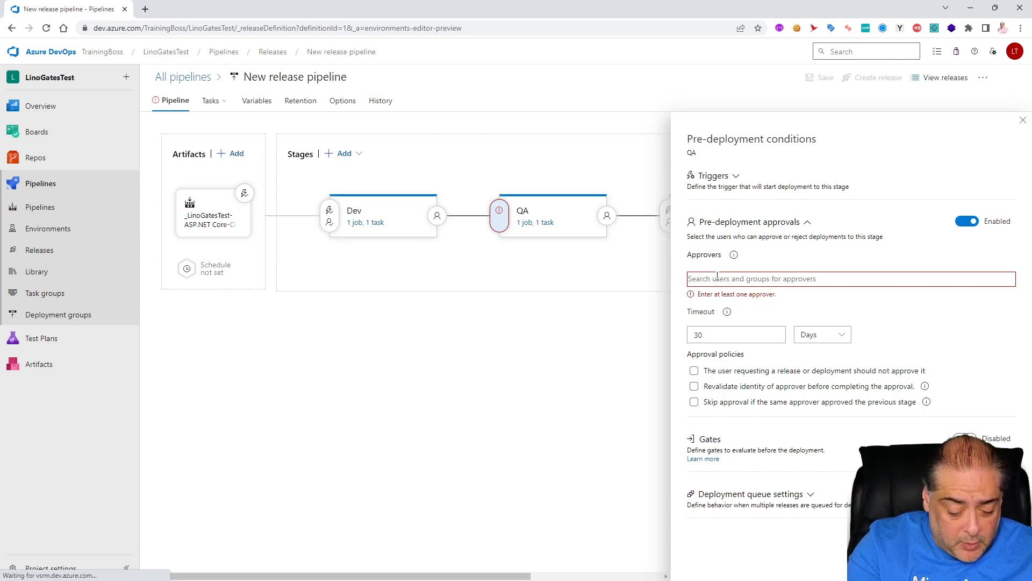
text(thge)
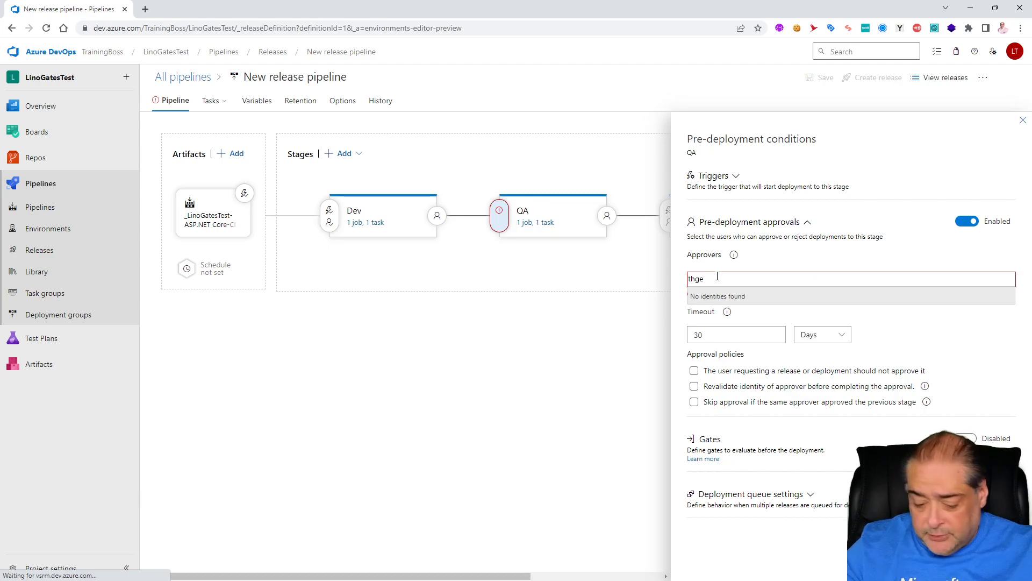
key(BackSpace)
key(BackSpace)
text(e)
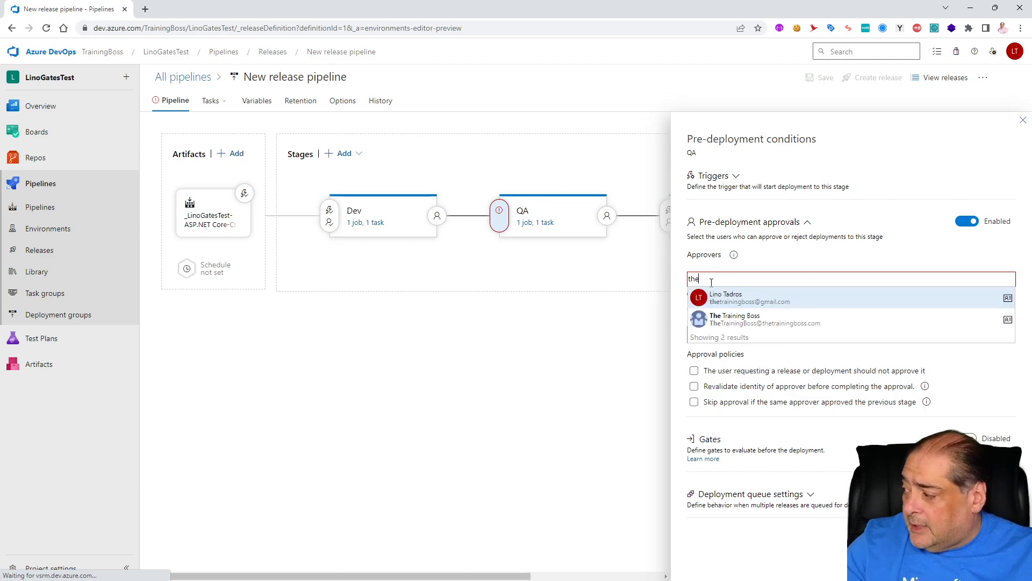
click(746, 300)
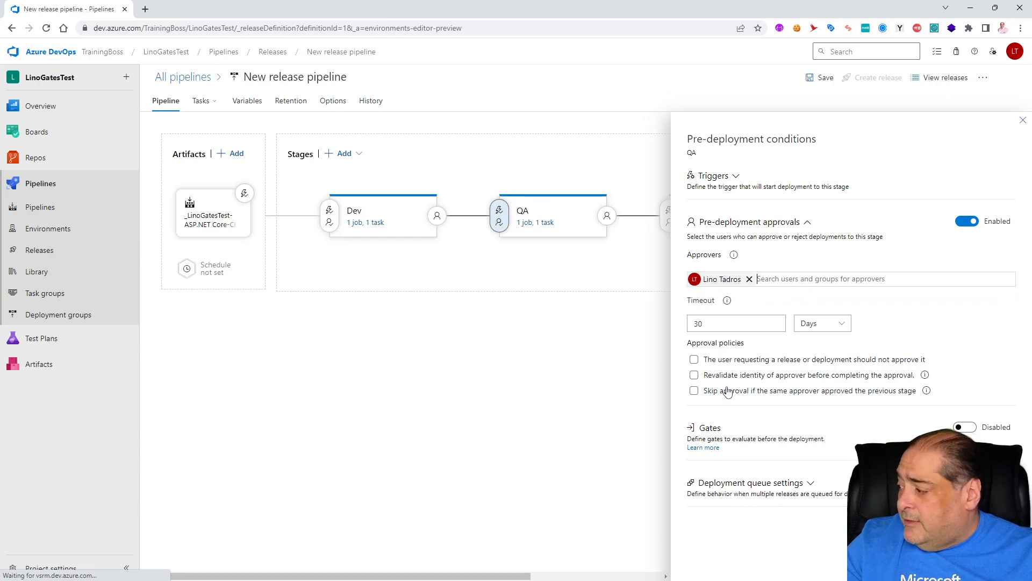
Step: Save the release pipeline without a comment and close the QA stage's pre-deployment conditions
click(819, 85)
click(565, 353)
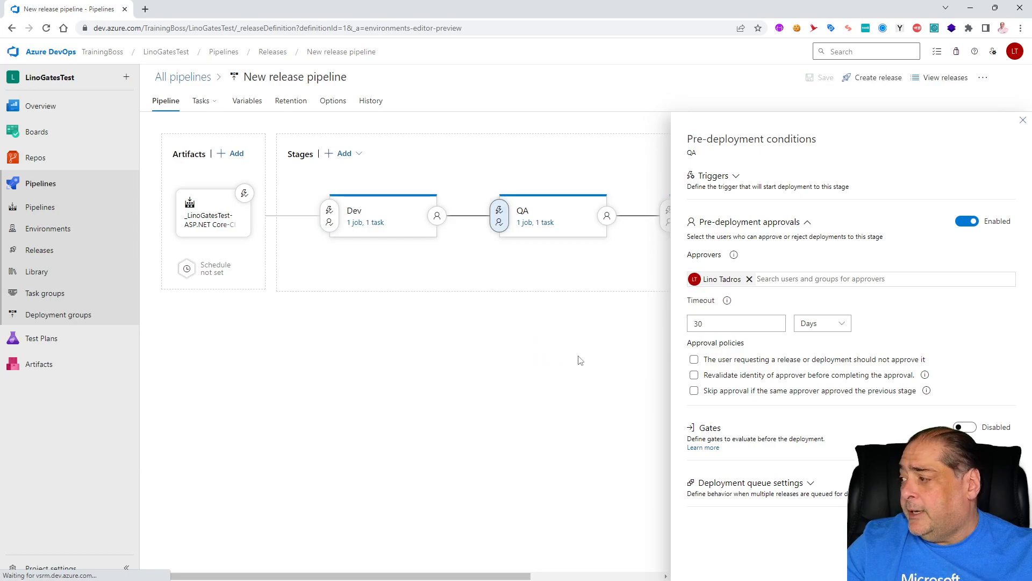
click(1023, 120)
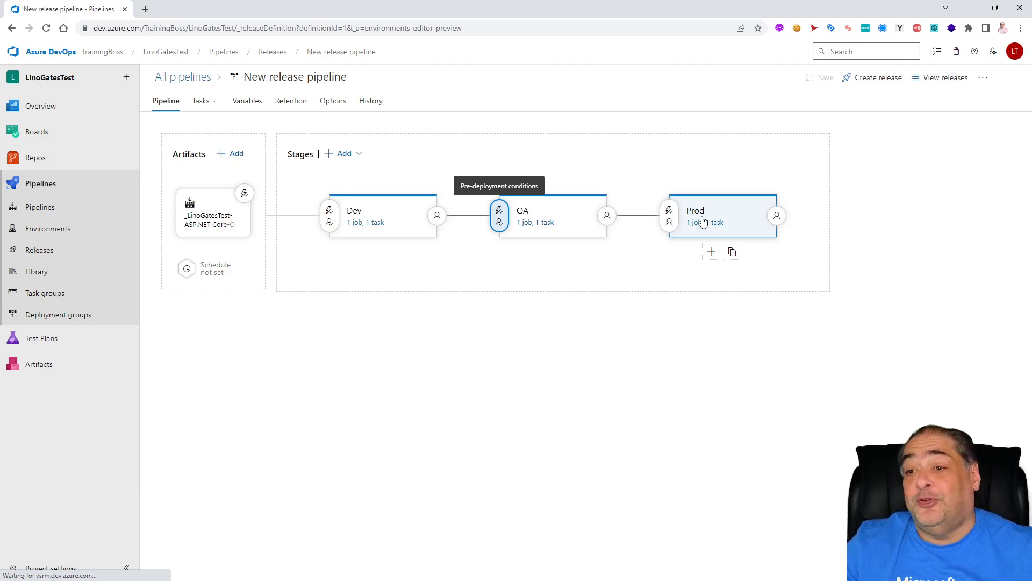
Step: Enable pre-deployment approvals for the Prod stage and add the user with the company e-mail account as approver
click(670, 213)
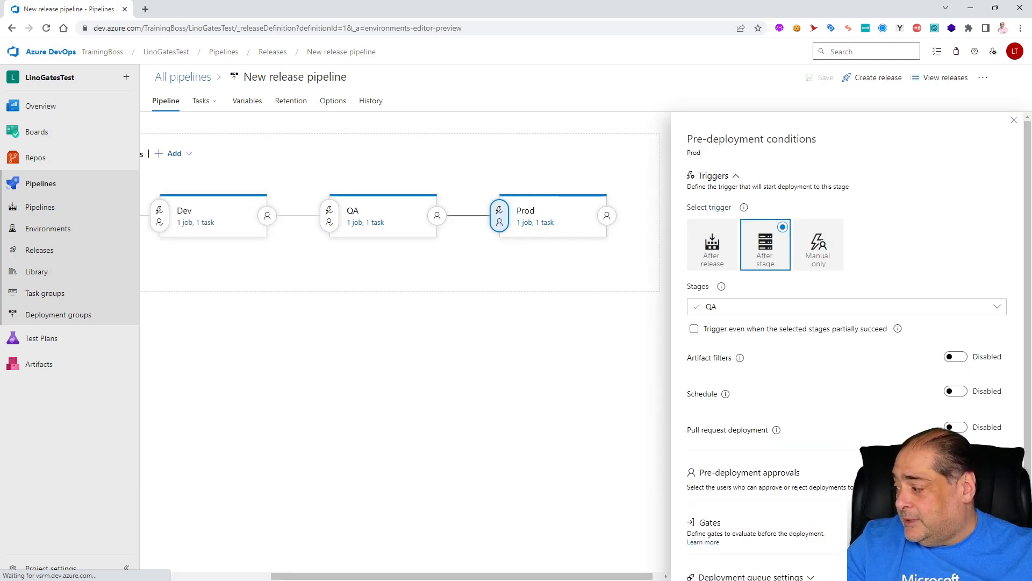
click(956, 472)
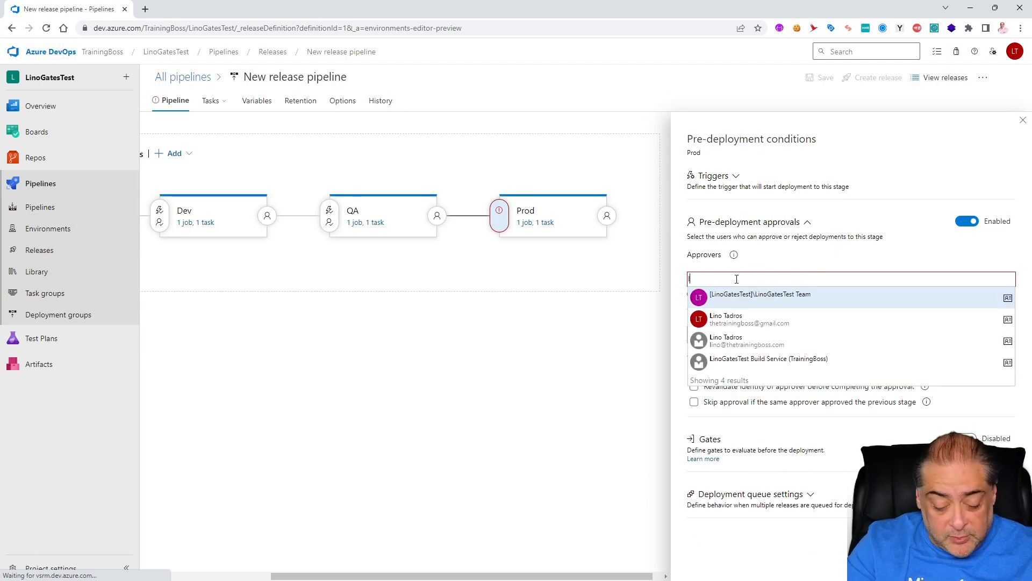
text(lnio)
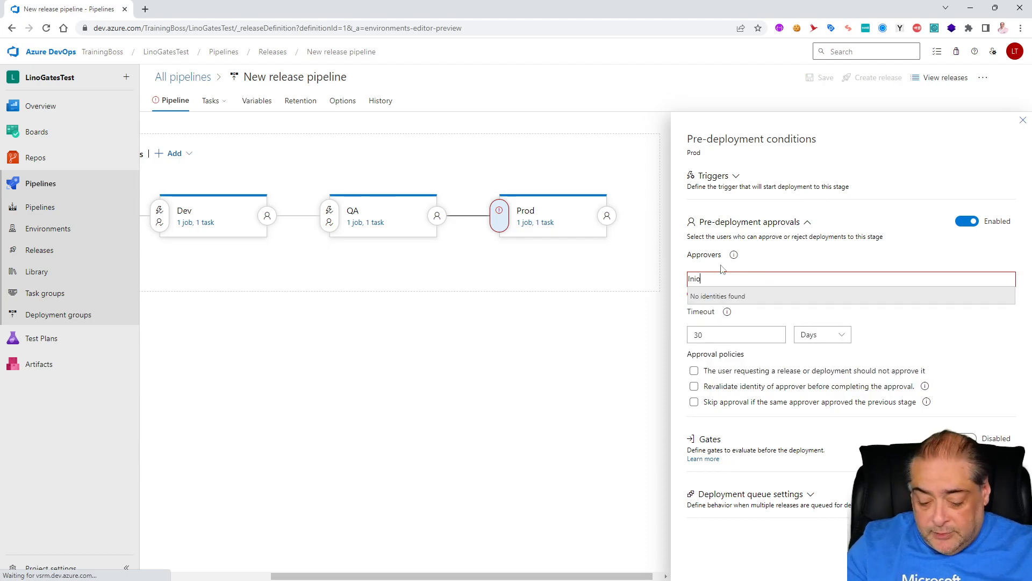
key(BackSpace)
key(BackSpace)
key(BackSpace)
text(i)
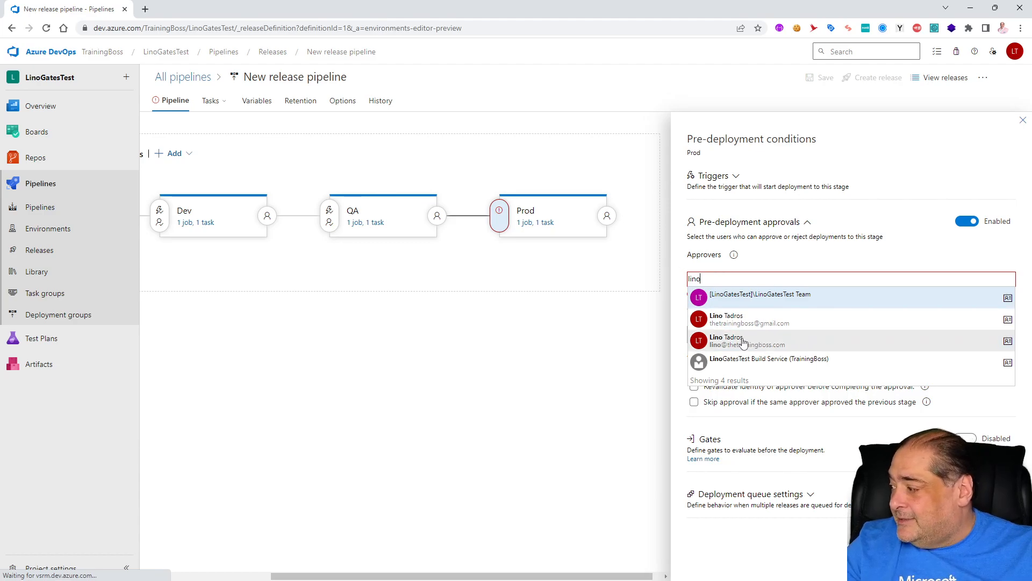
click(743, 344)
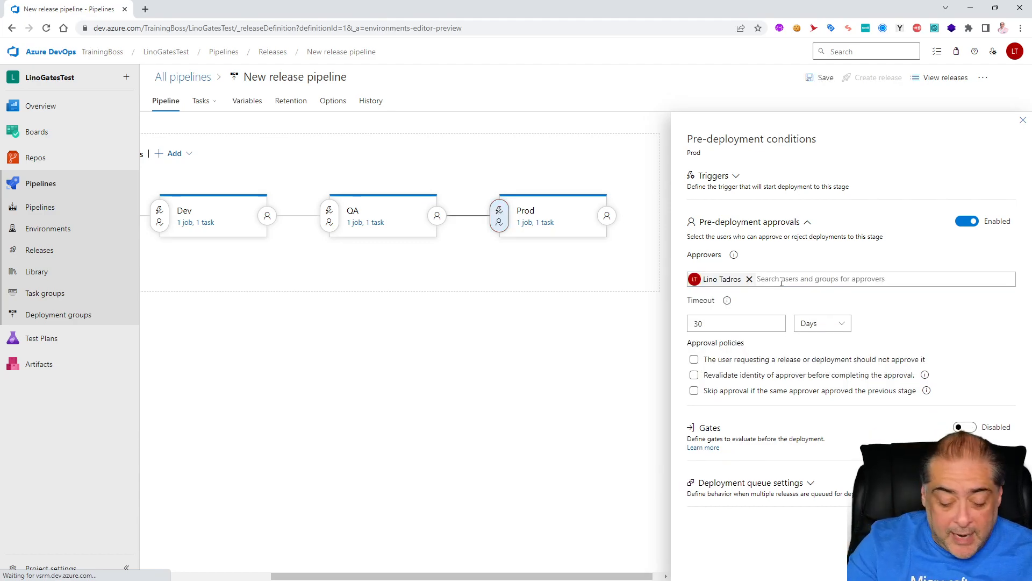
Step: Add the user with the Gmail account as a second Prod approver and set the approval order to Any order
text(thetr)
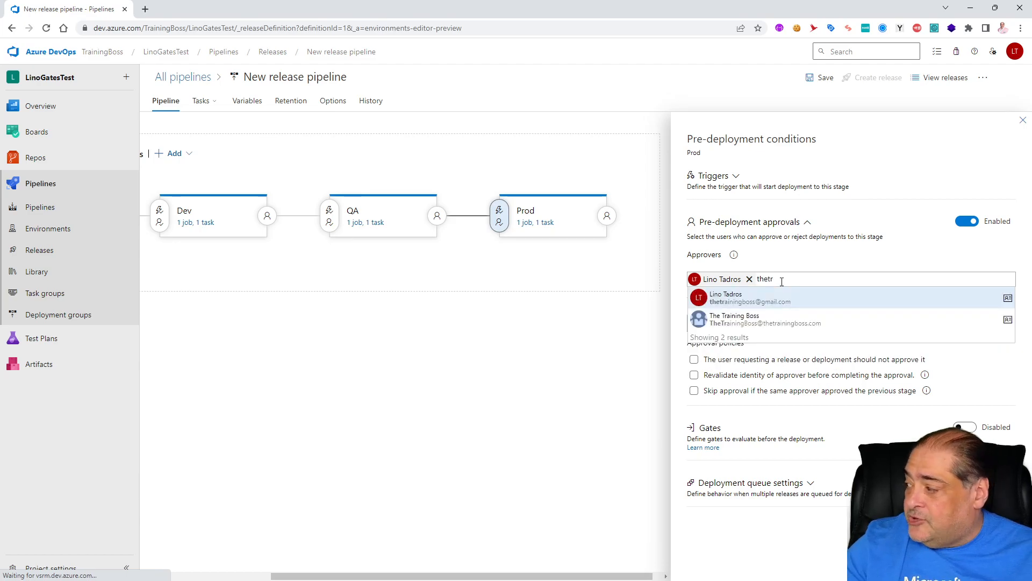
click(738, 304)
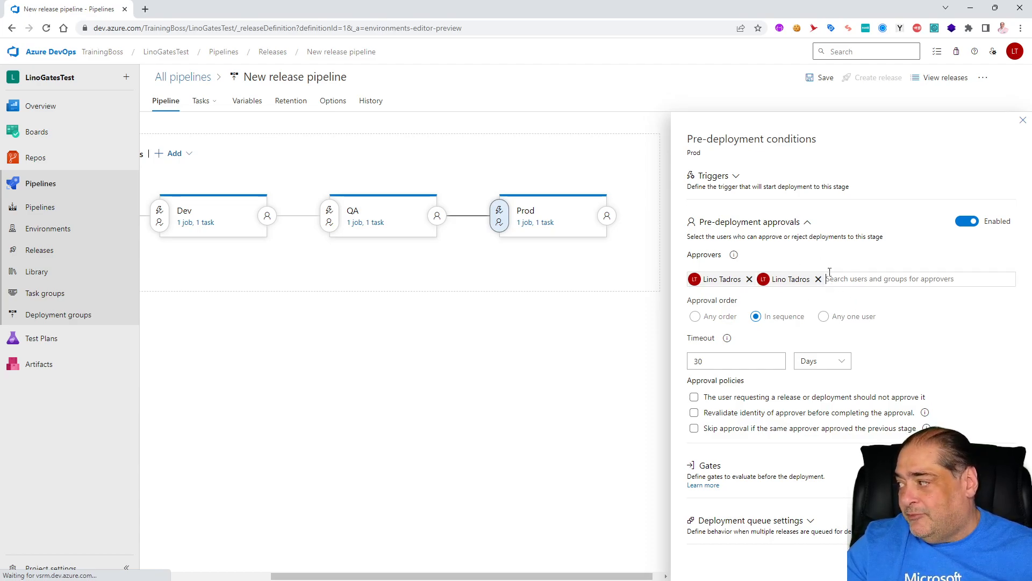
click(695, 318)
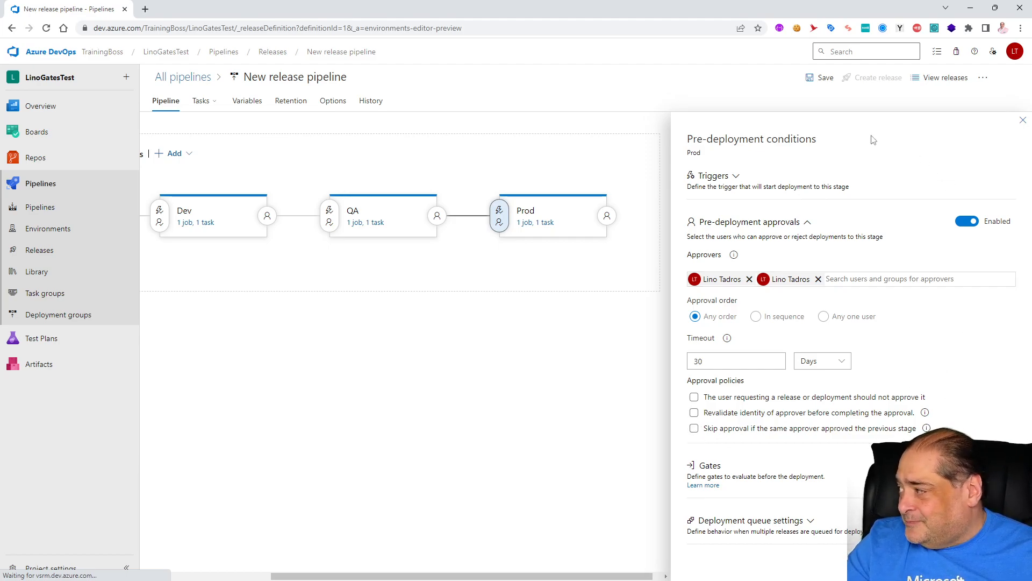
Step: Save the release pipeline without a comment and close the Prod stage's pre-deployment conditions
click(822, 78)
click(566, 353)
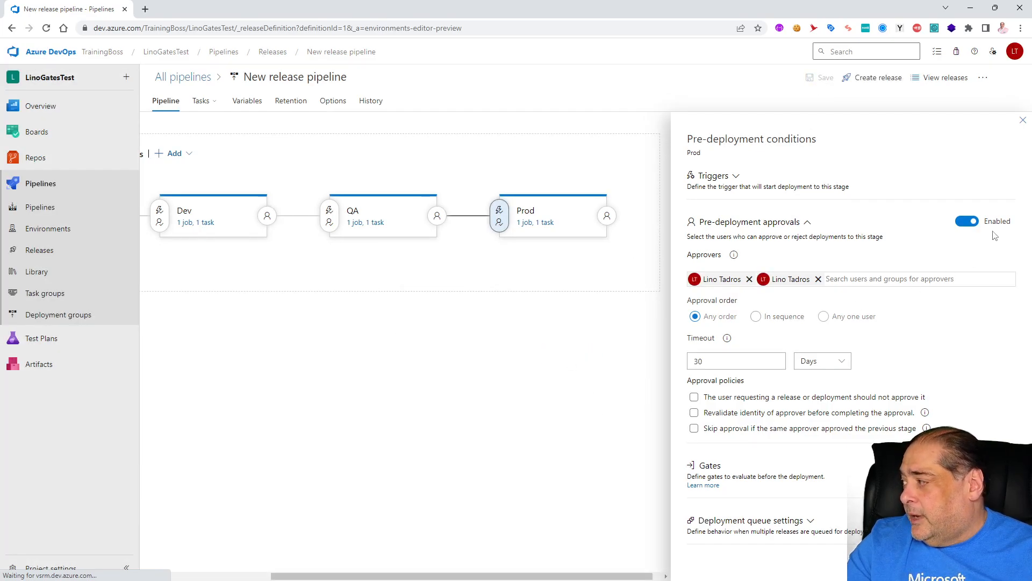
click(1023, 120)
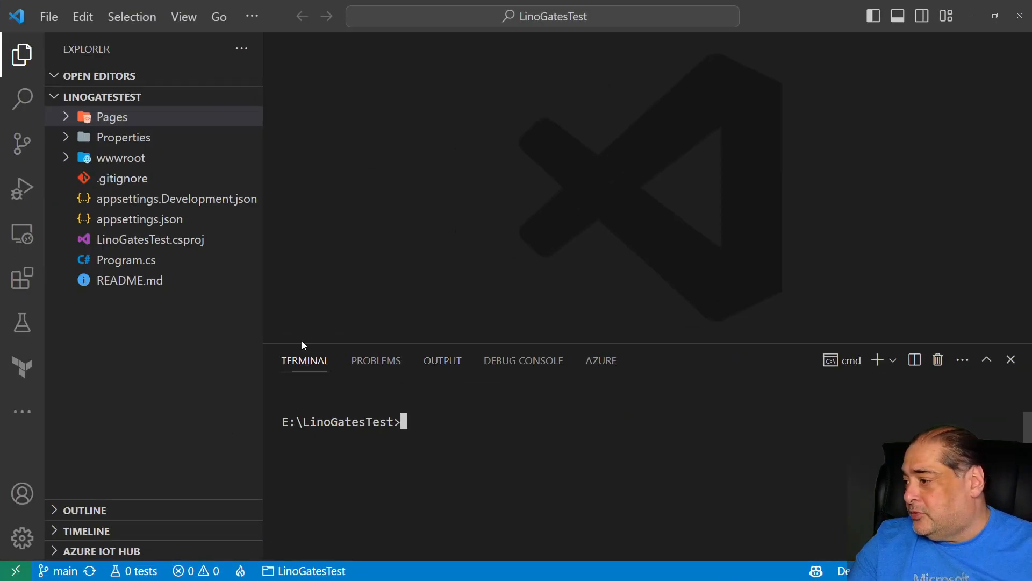
Step: In Visual Studio Code, append "Approval Process" to the h1 heading in Pages/Index.cshtml and save the file
click(69, 118)
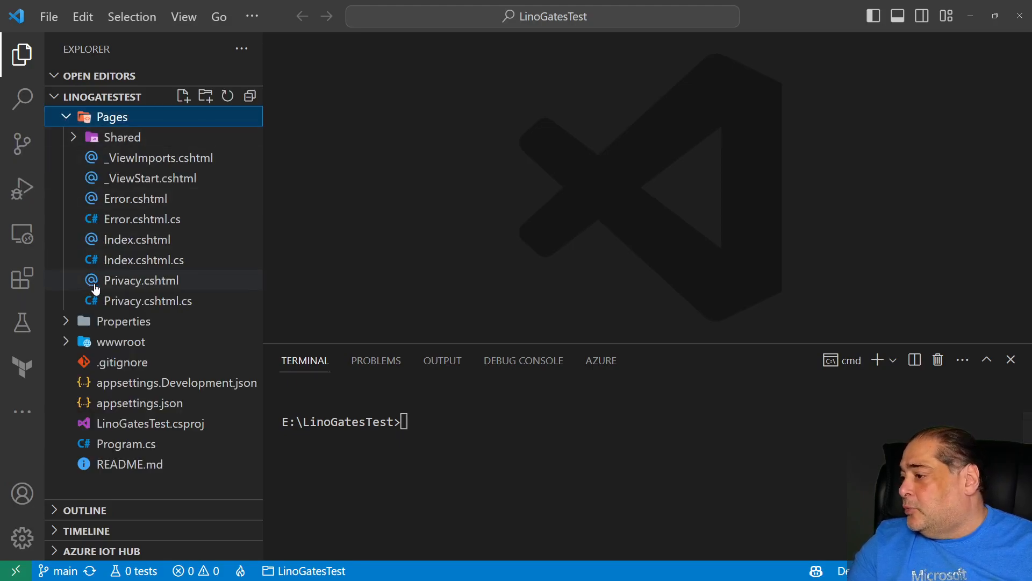
click(130, 240)
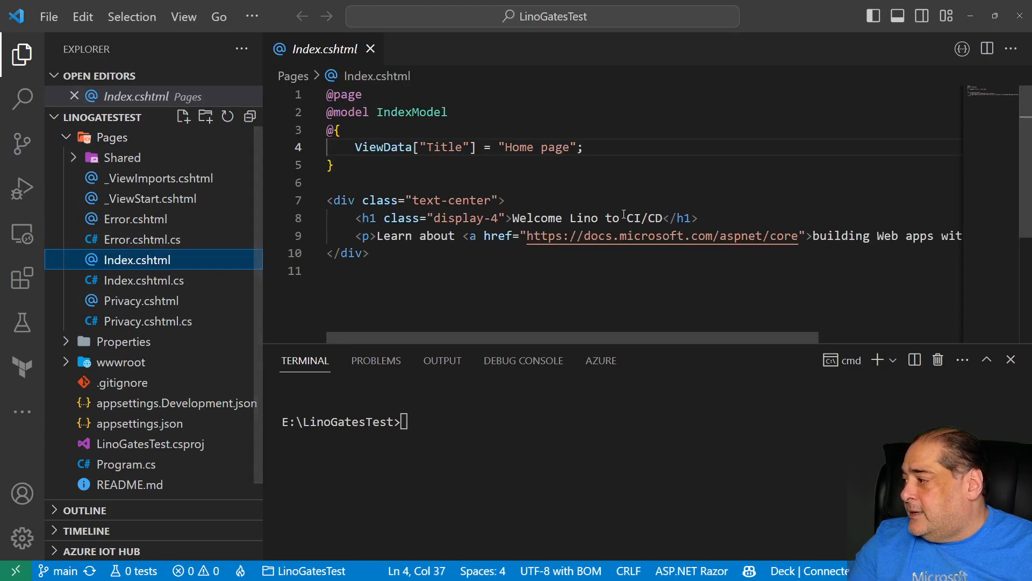
click(665, 217)
text(Approval Process)
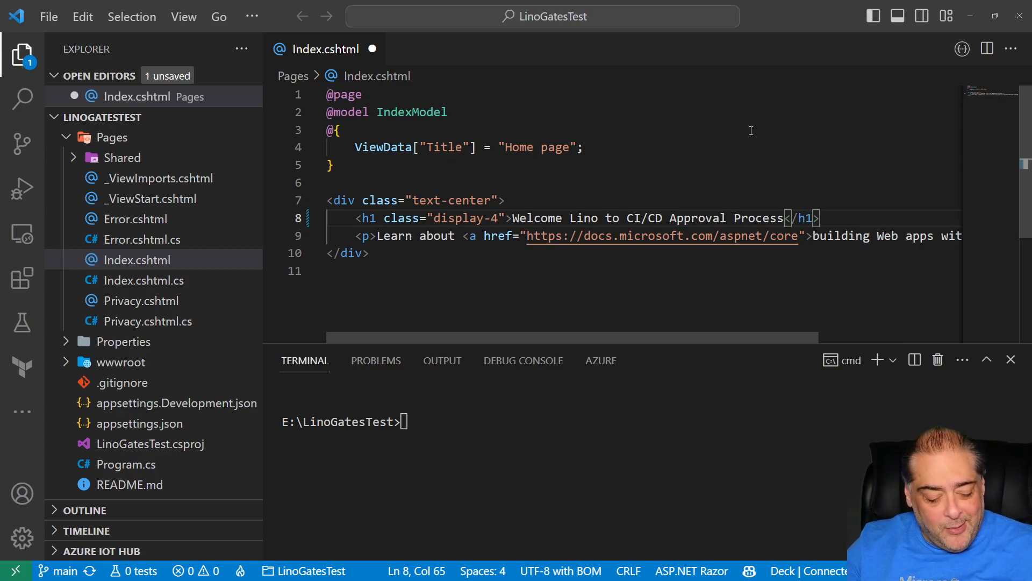
key(ctrl+s)
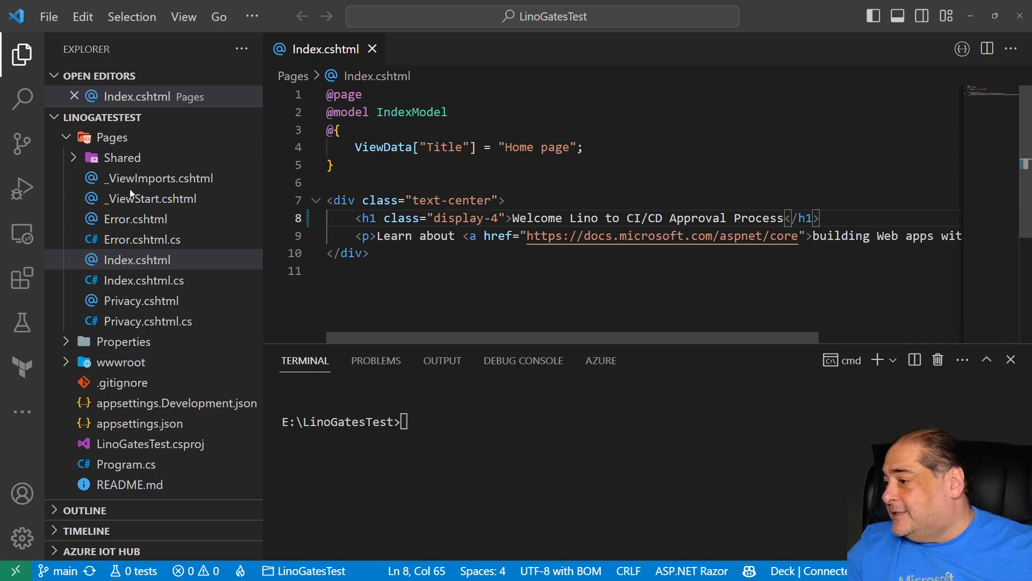
Step: Commit and push the Index.cshtml change with the message "Approval"
click(22, 144)
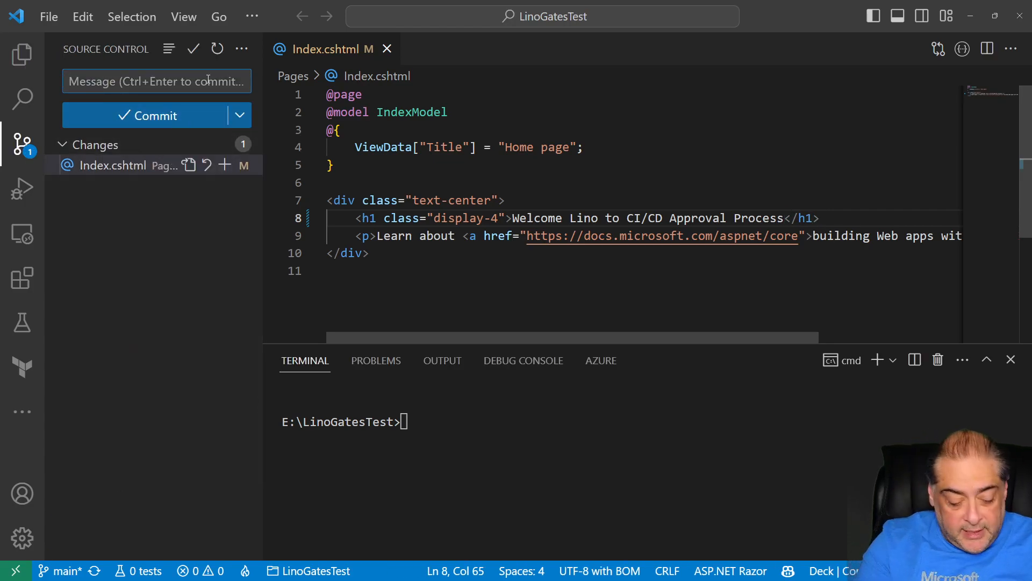
text(Approval)
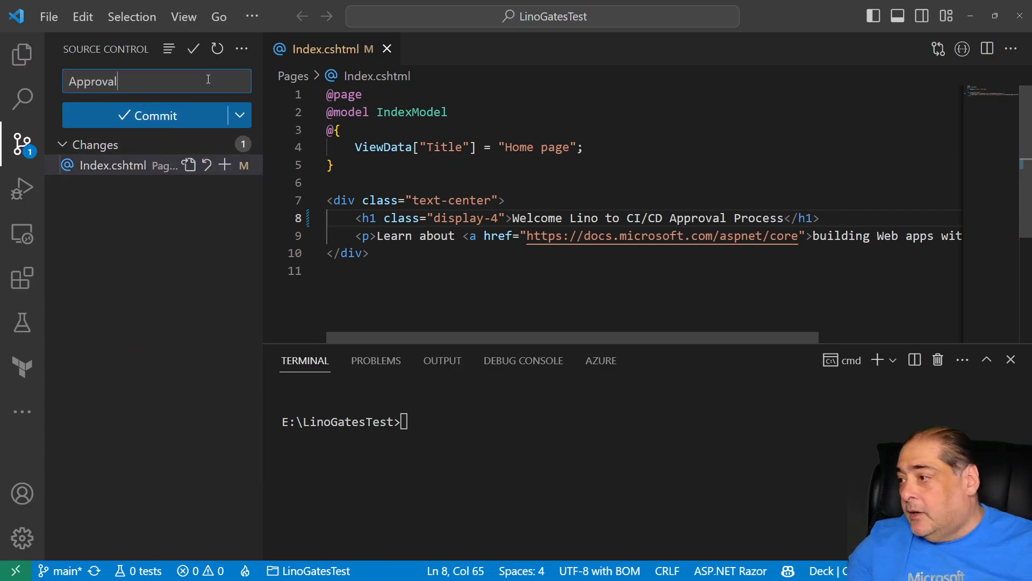
click(240, 115)
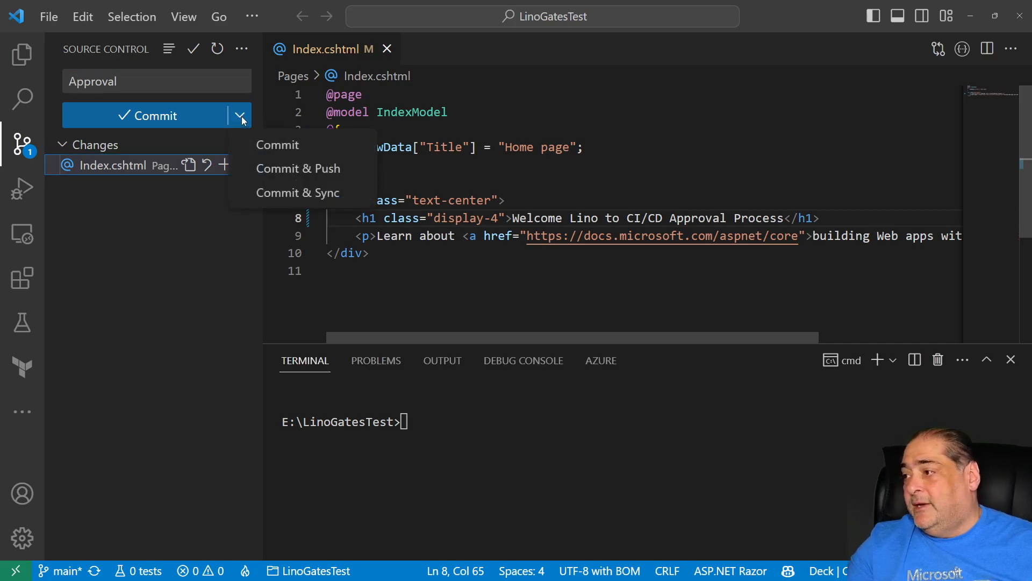
click(276, 165)
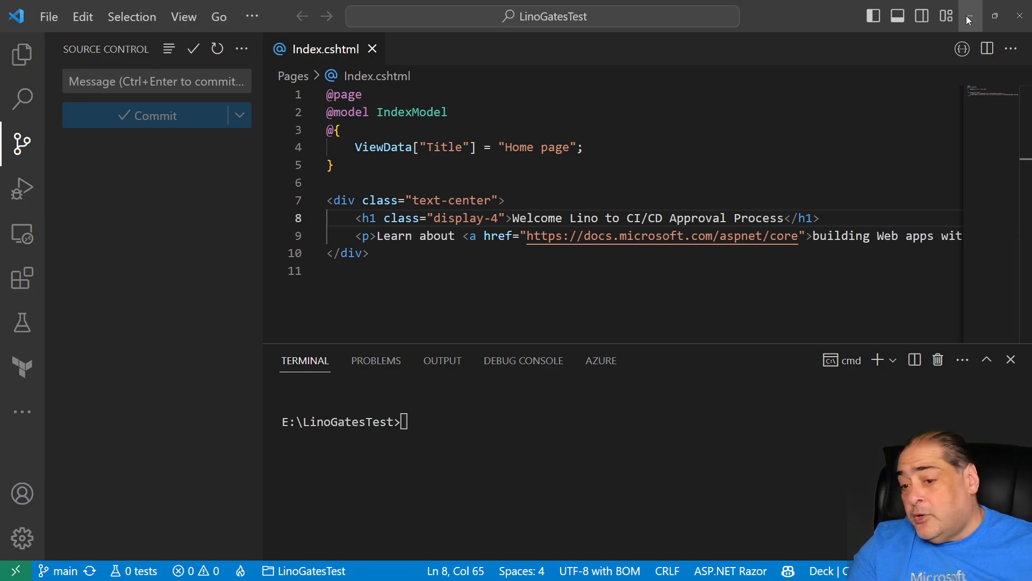
Step: Return to Azure DevOps, examine the Approval run's jobs in LinoGatesTest-ASP.NET Core-CI and view the release pipeline's releases
click(966, 15)
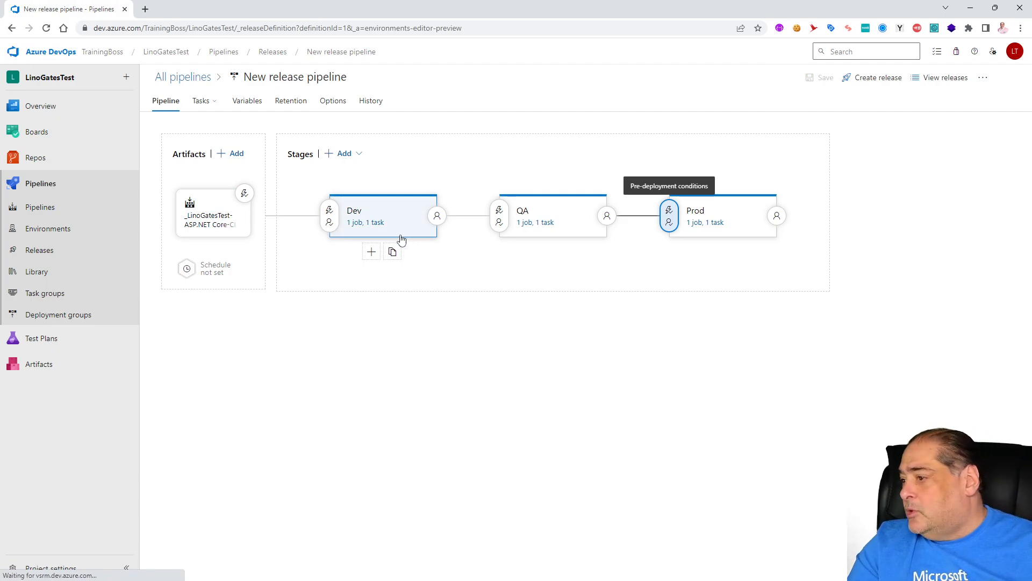
click(47, 212)
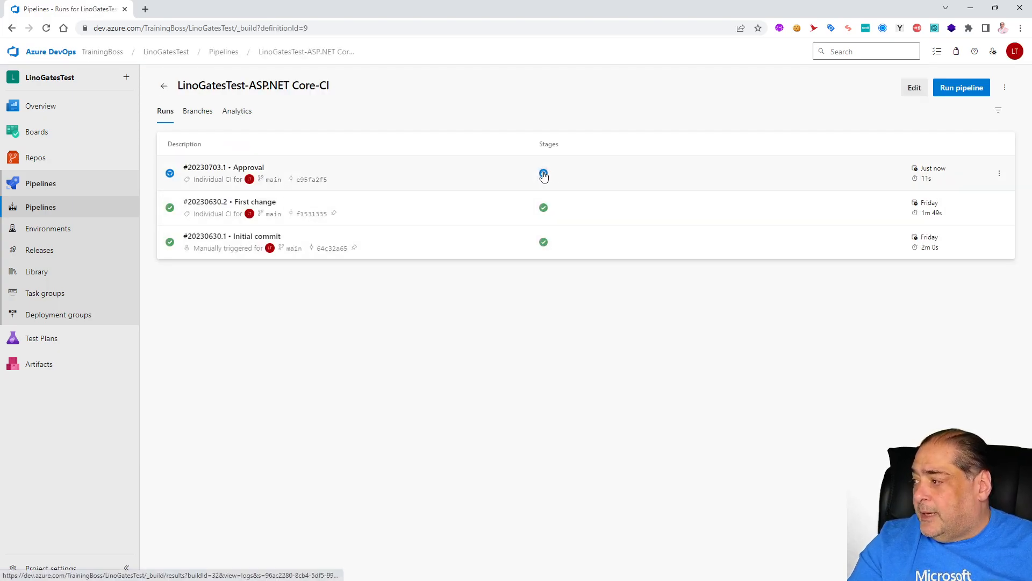
click(543, 180)
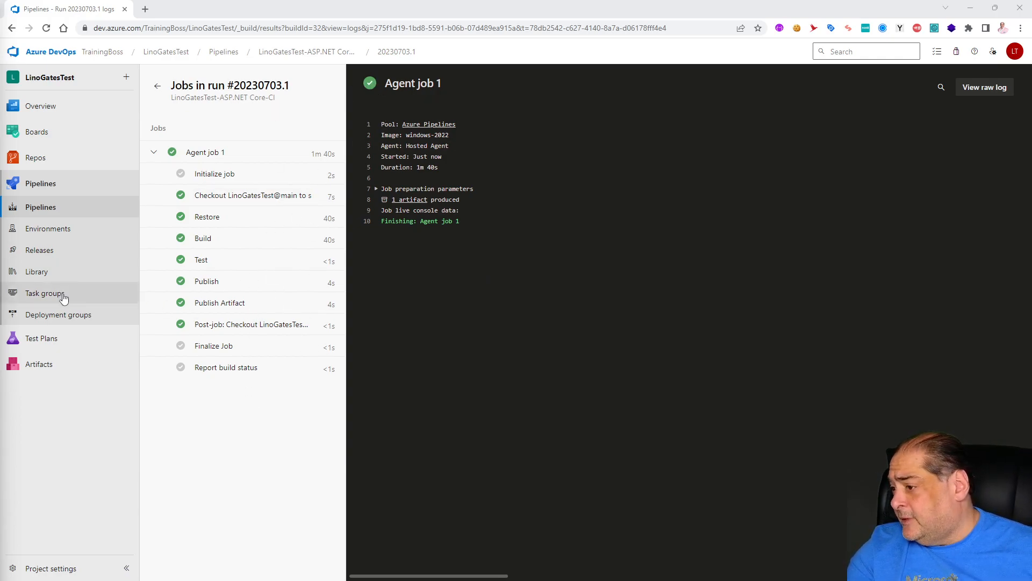
click(43, 259)
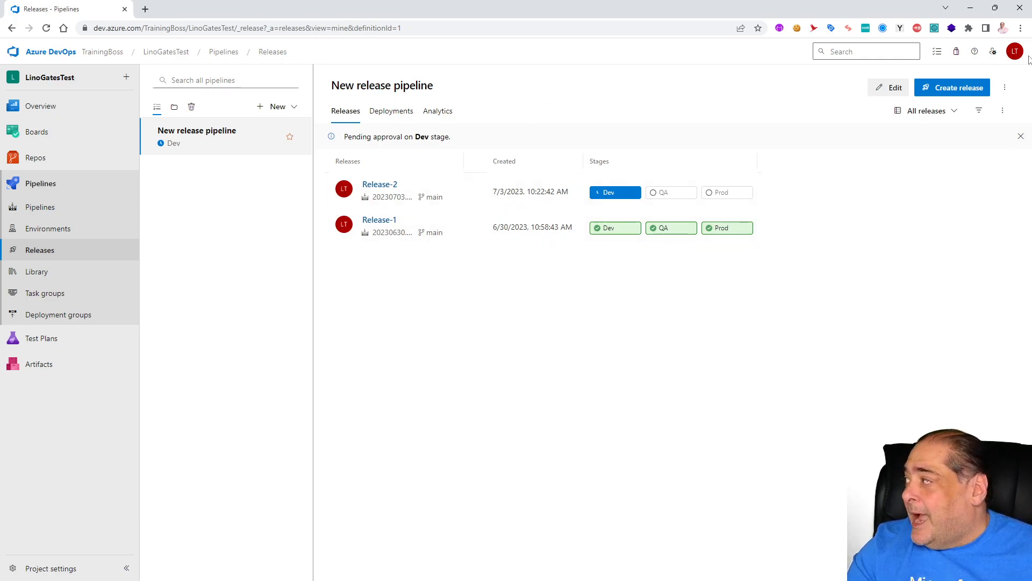
Step: Switch to the Incognito browser window, maximize it and check which account is signed in to Azure DevOps
click(1020, 28)
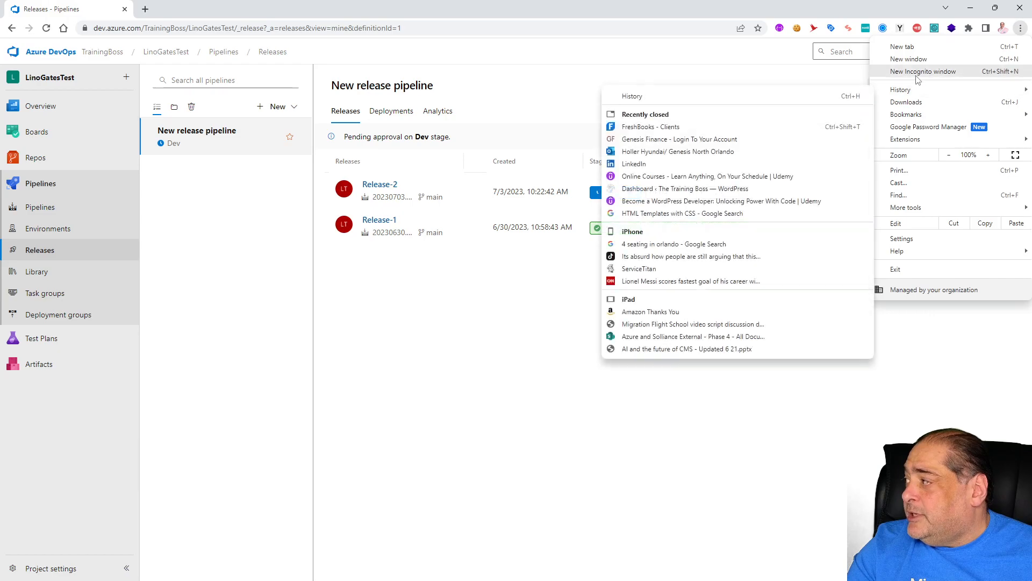
click(730, 14)
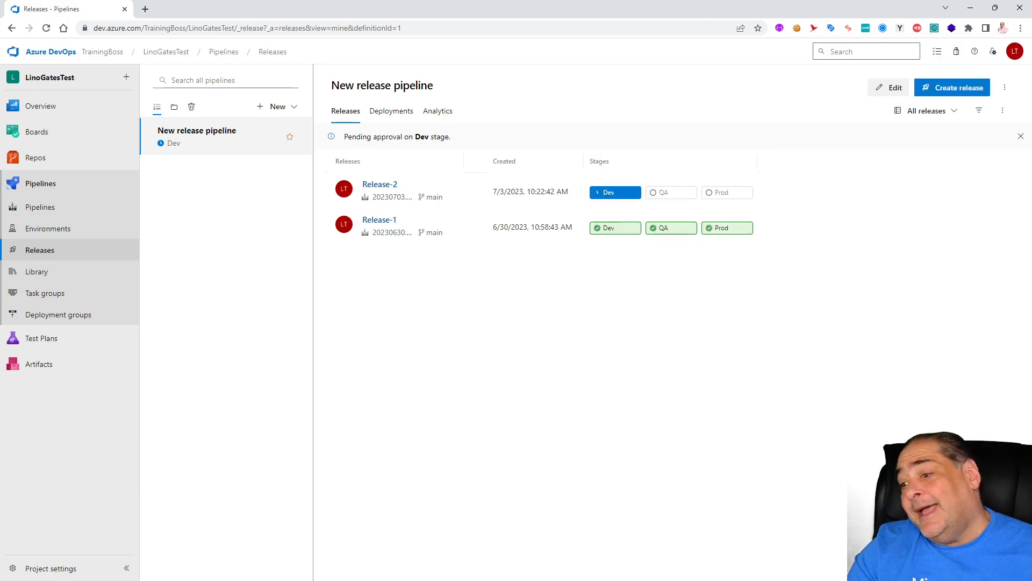
drag(0, 180, 379, 118)
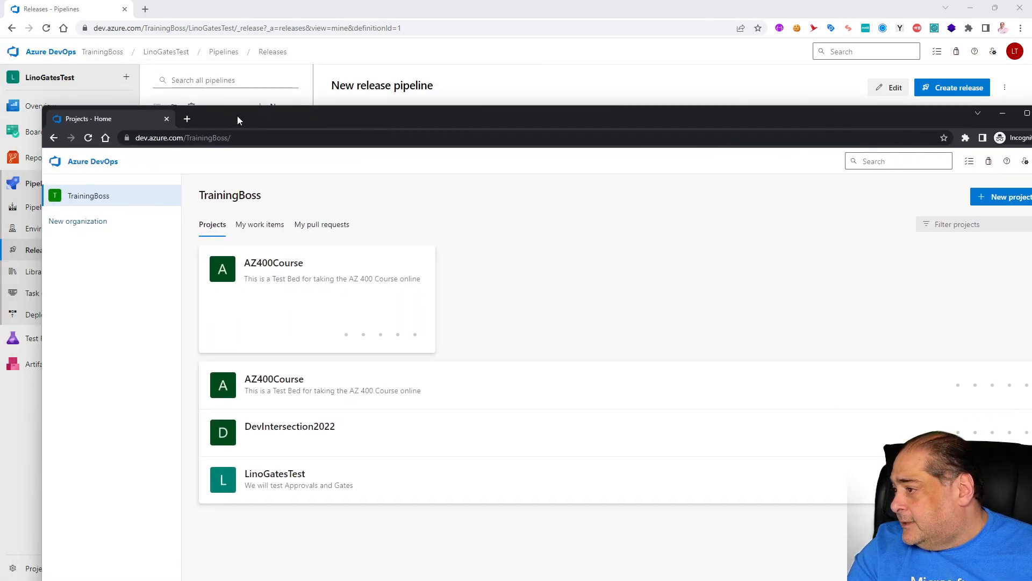
double_click(286, 113)
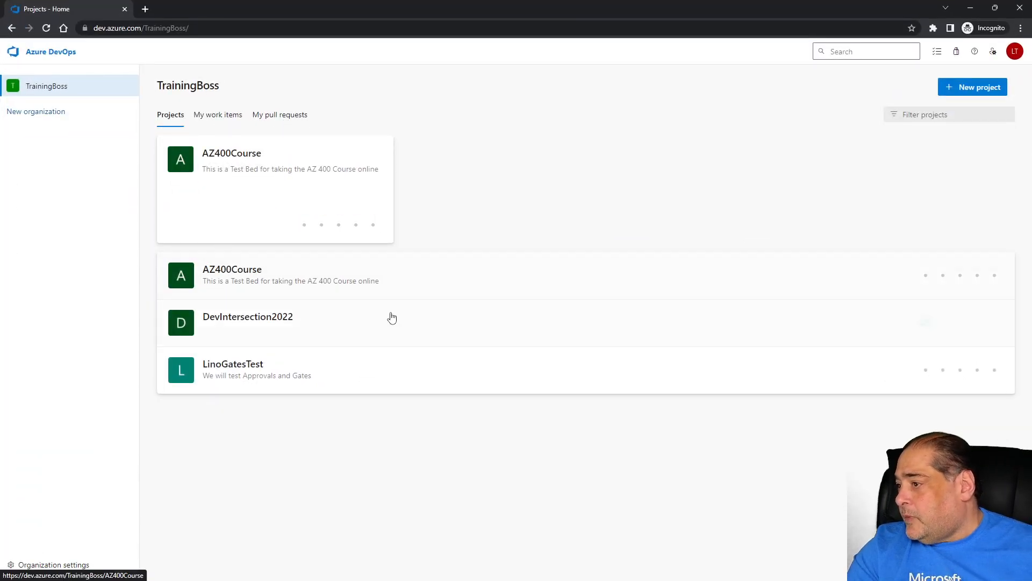
click(1015, 51)
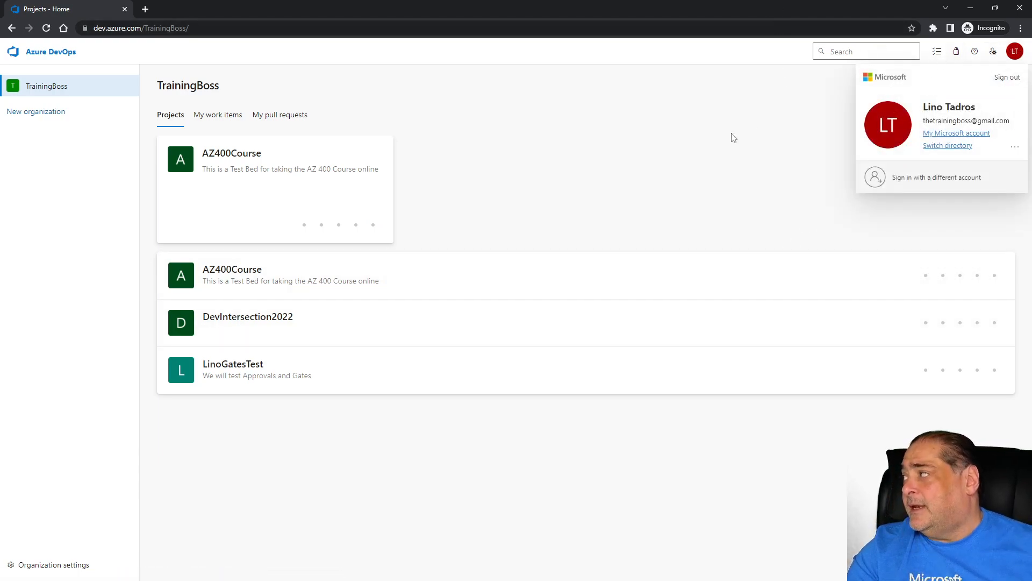
click(678, 166)
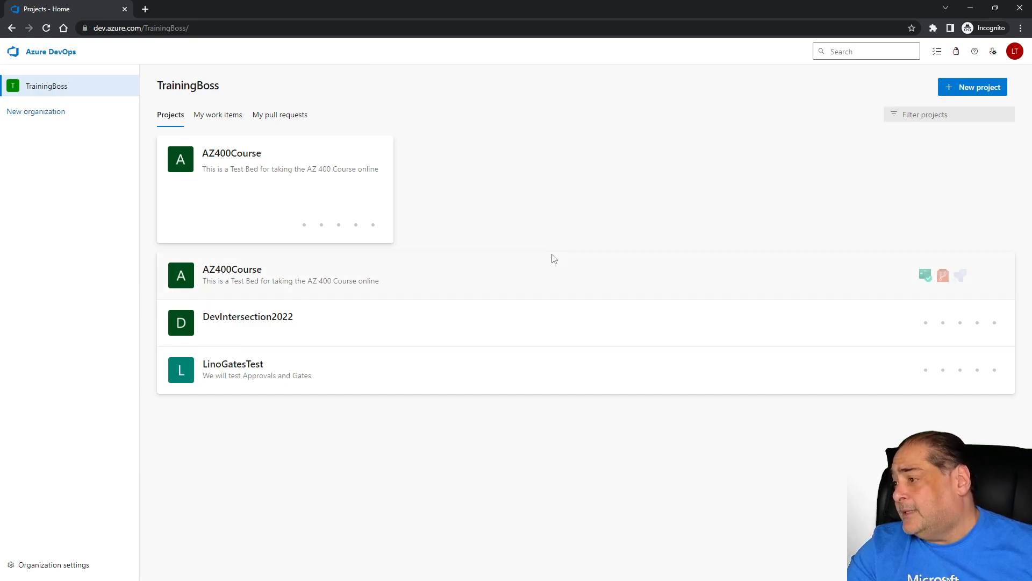
Step: Open the LinoGatesTest project and show the releases of its release pipeline
click(234, 373)
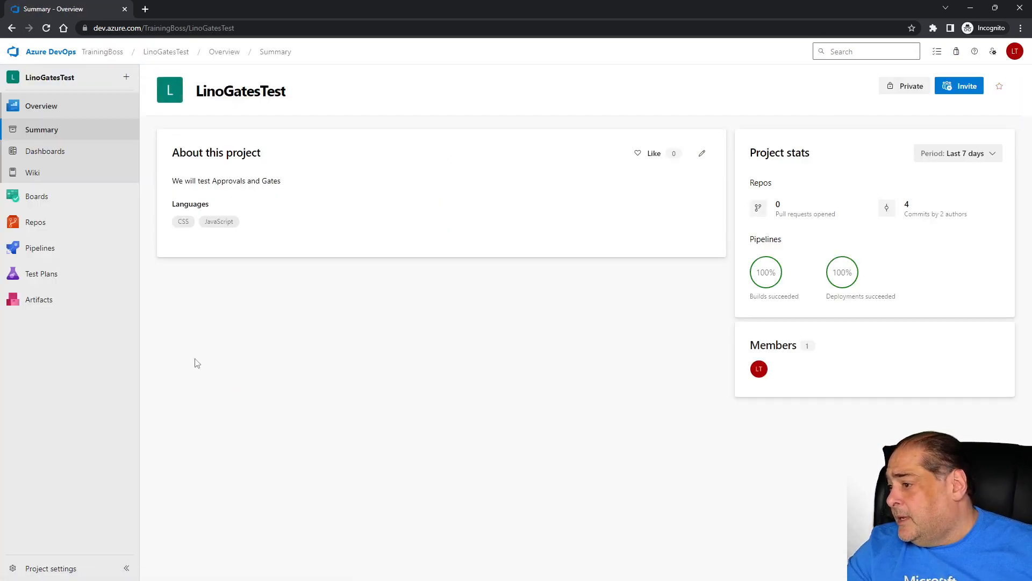
click(43, 248)
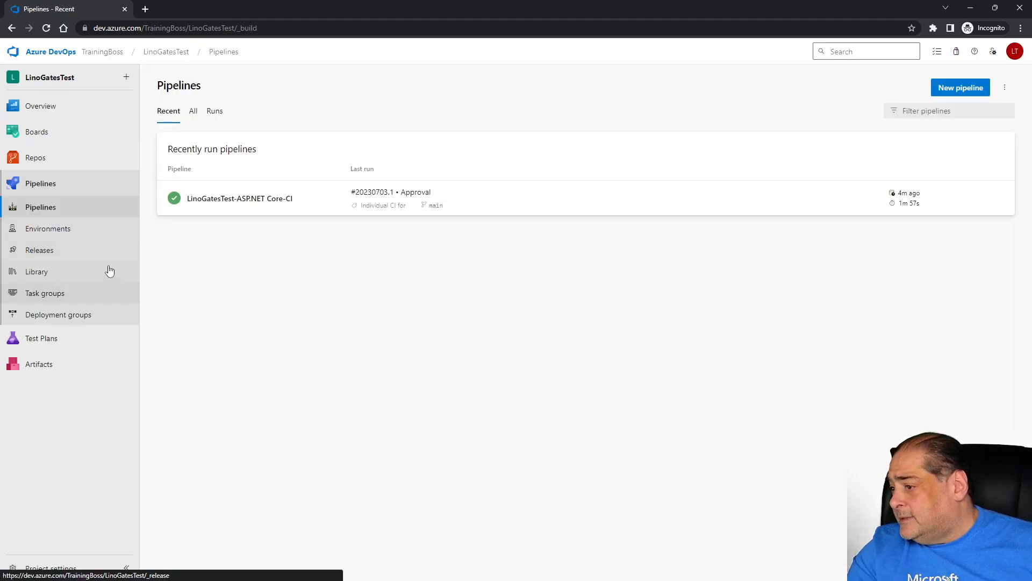
click(34, 250)
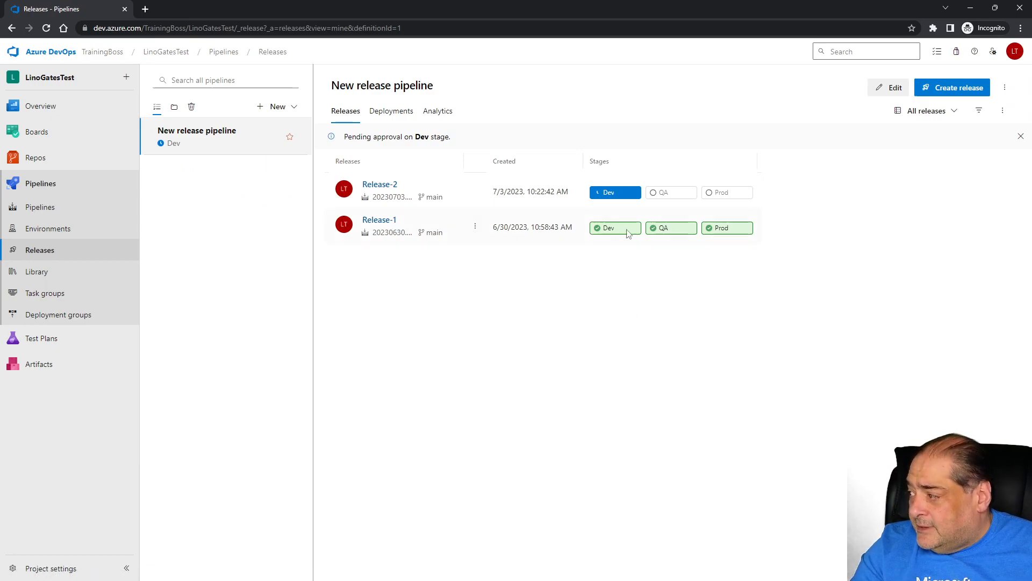
Step: Approve the pending Dev stage deployment of Release-2 with the comment "Good to go" and return to the releases list
click(610, 194)
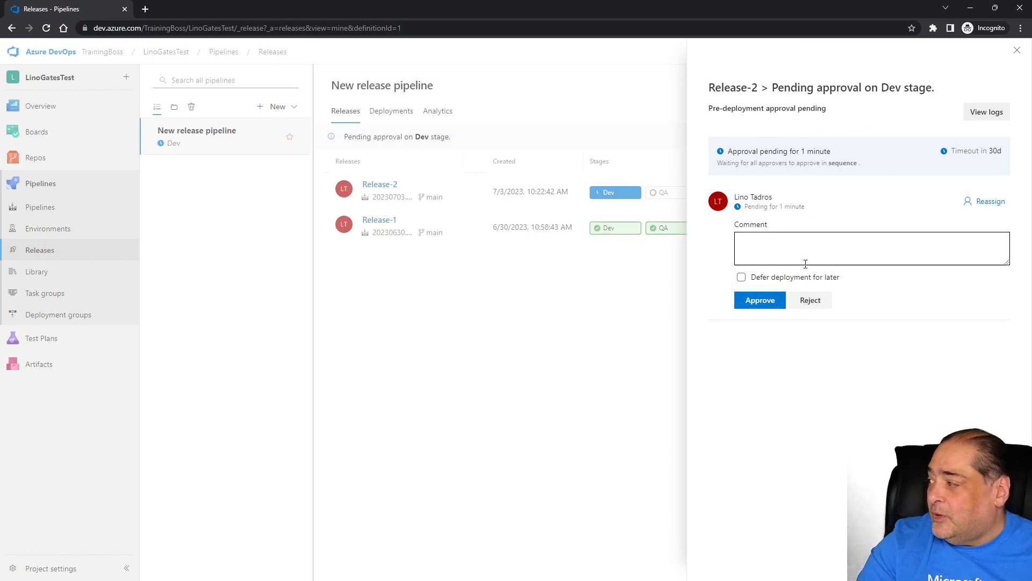
click(774, 242)
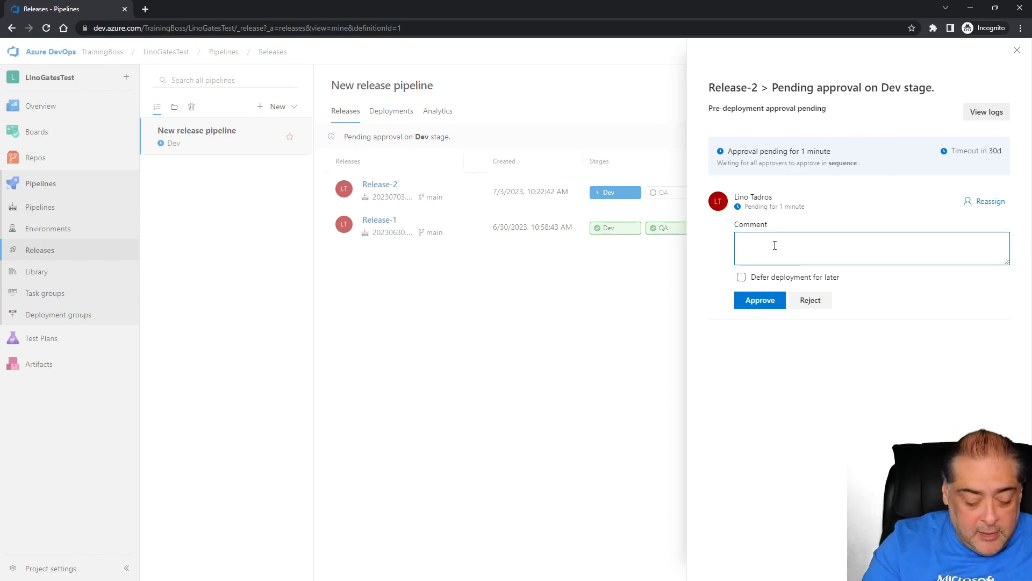
text(Good t)
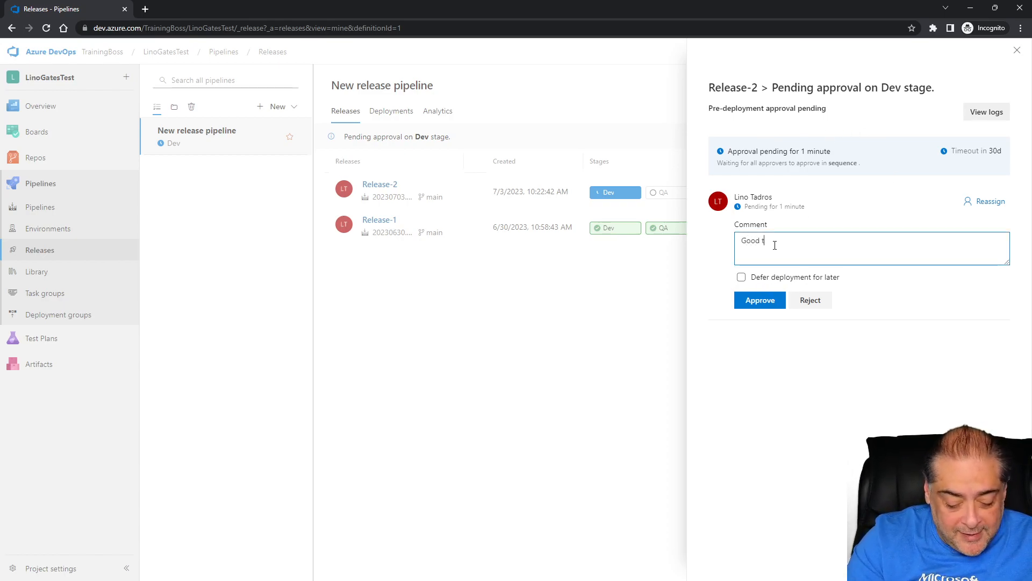
text(o go)
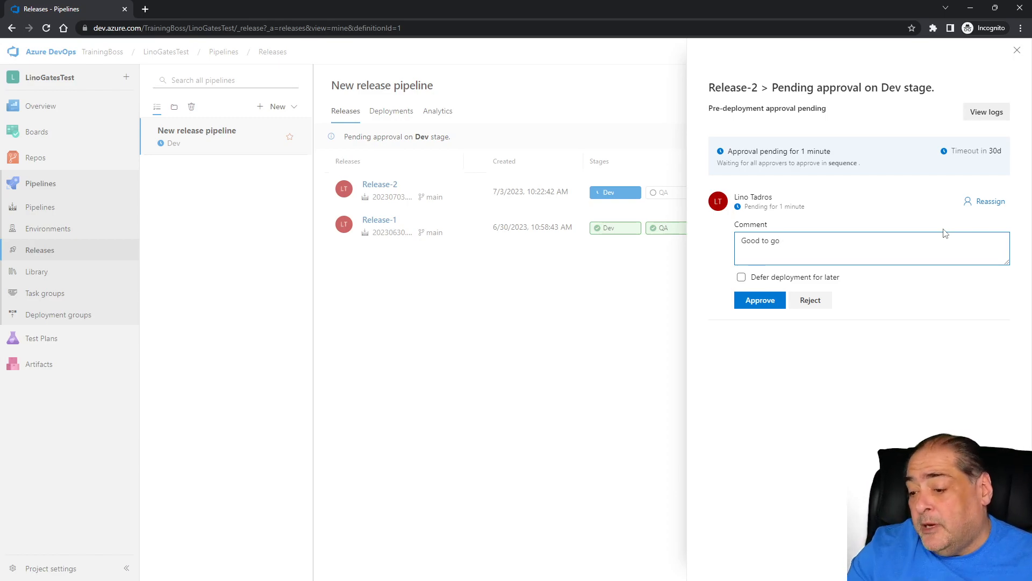
click(761, 303)
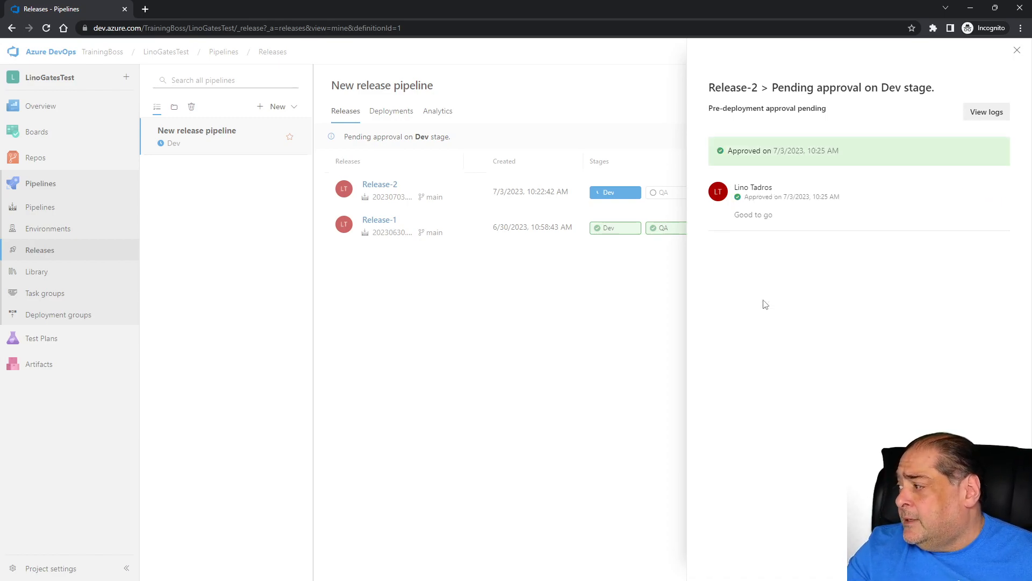
click(1016, 50)
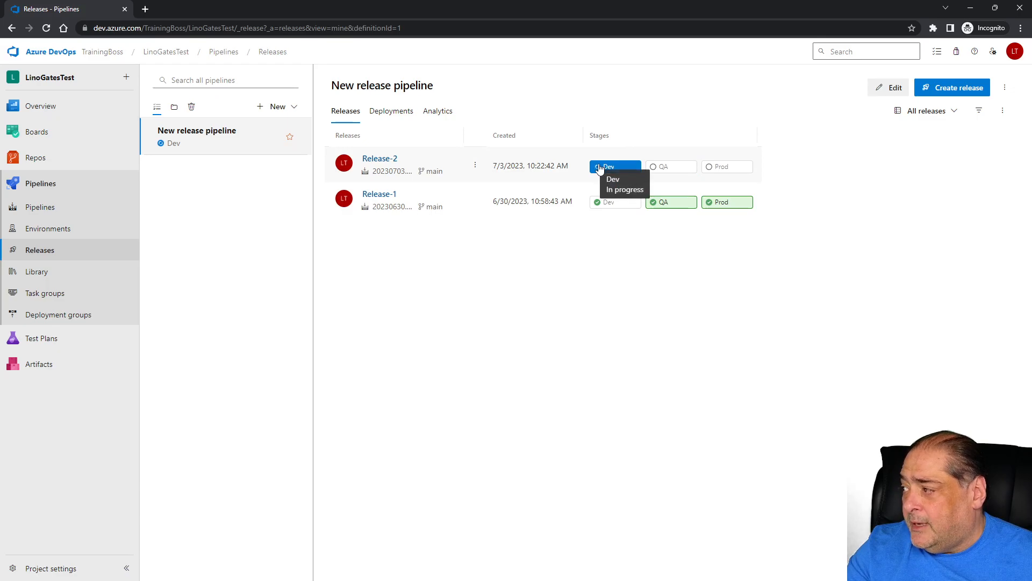
Step: Return to the regular browser window and check which account is signed in to Azure DevOps there
click(971, 8)
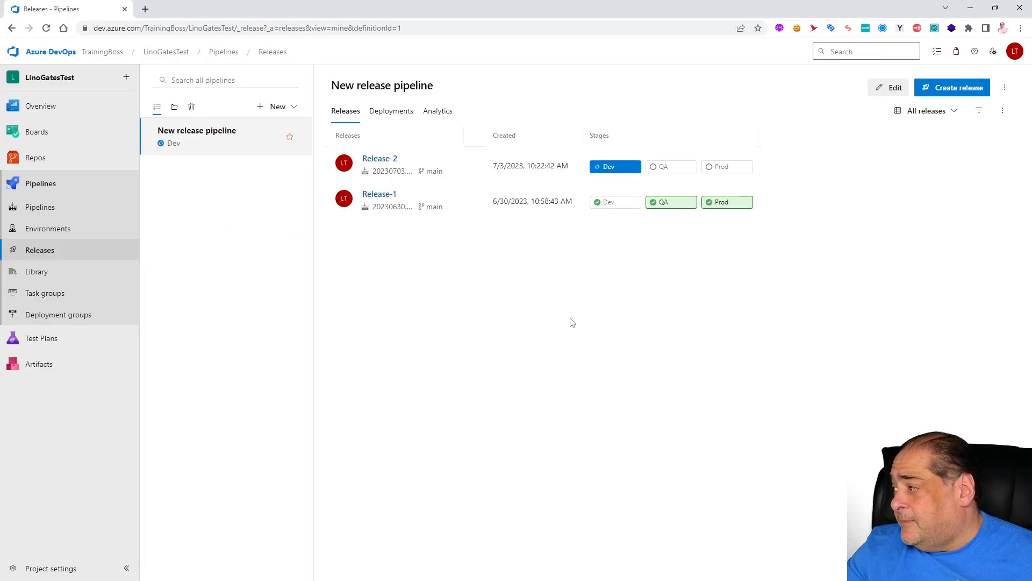
click(1016, 52)
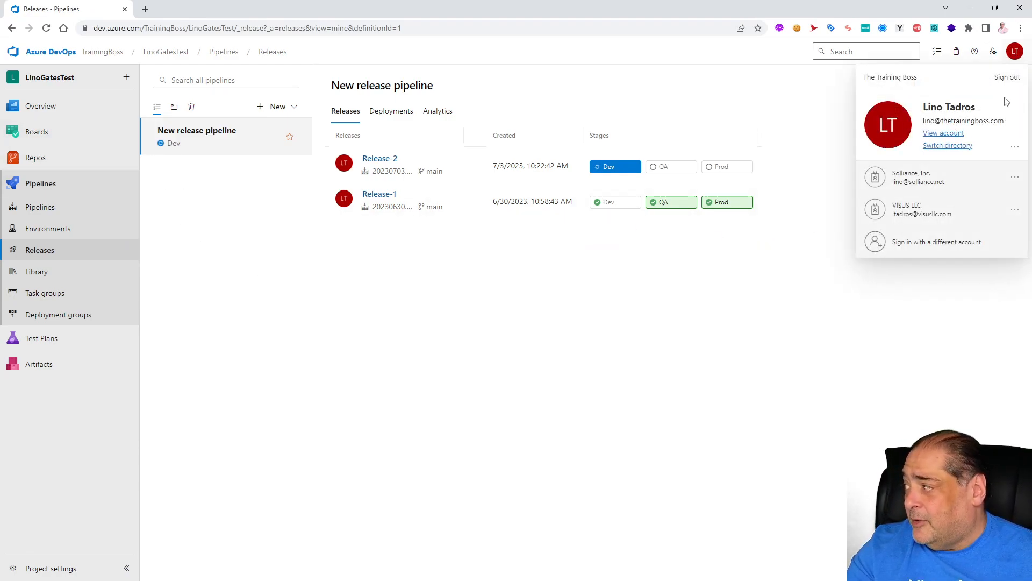
click(1015, 52)
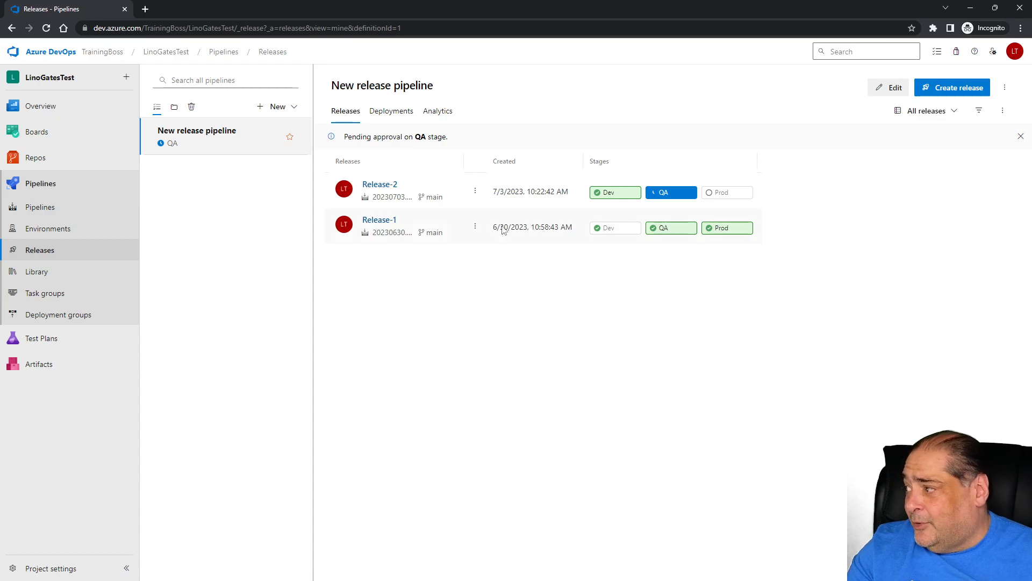
Step: In the Incognito window, approve the pending QA stage deployment of Release-2 with the comment "Go to QA"
click(673, 198)
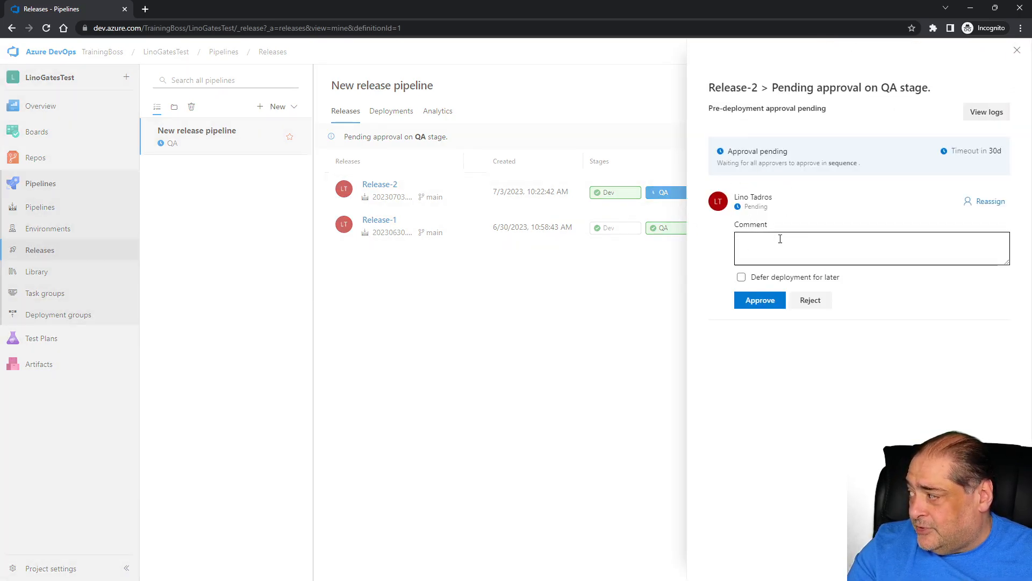
click(783, 245)
text(Go to QA)
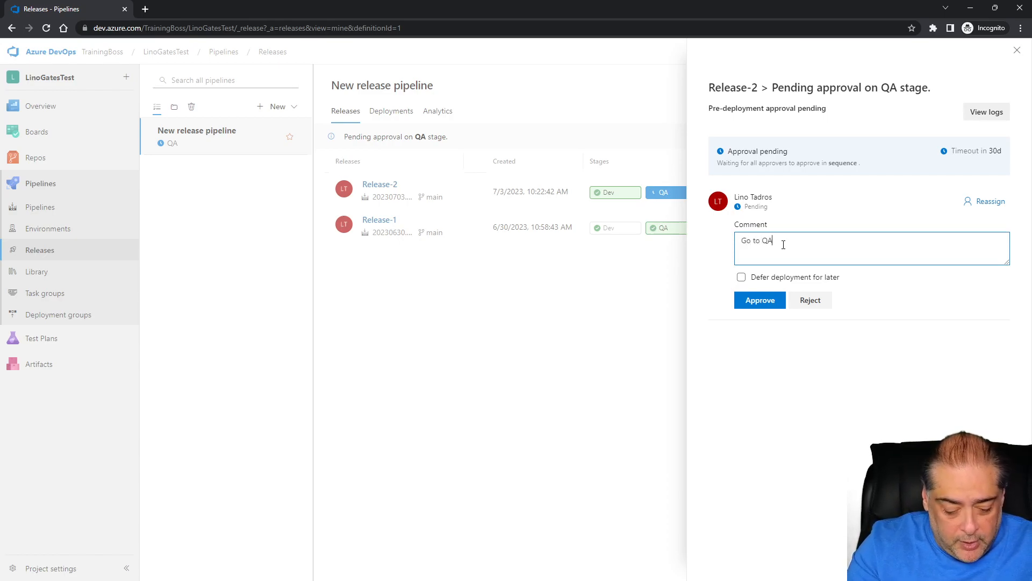
click(755, 309)
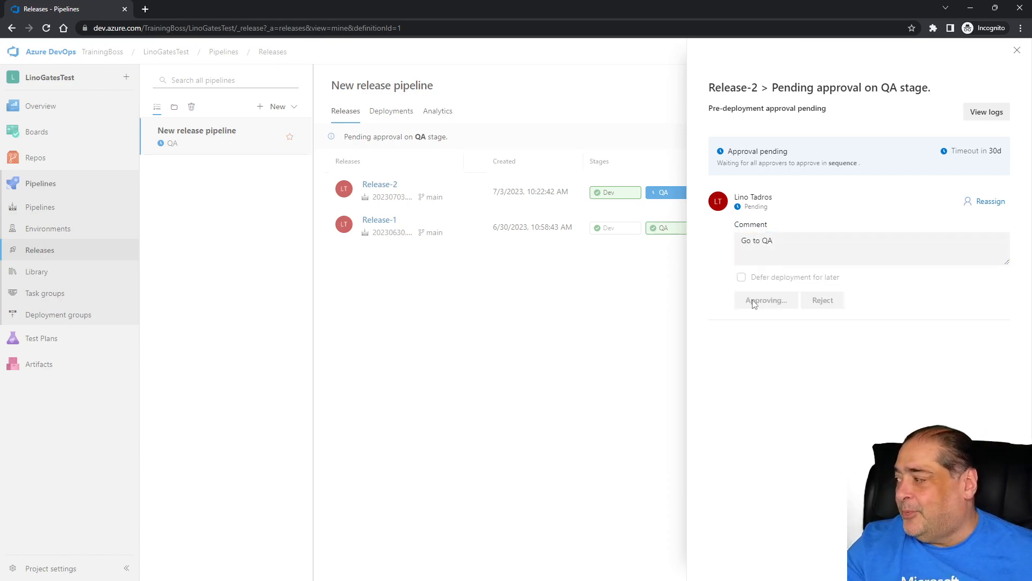
click(1017, 50)
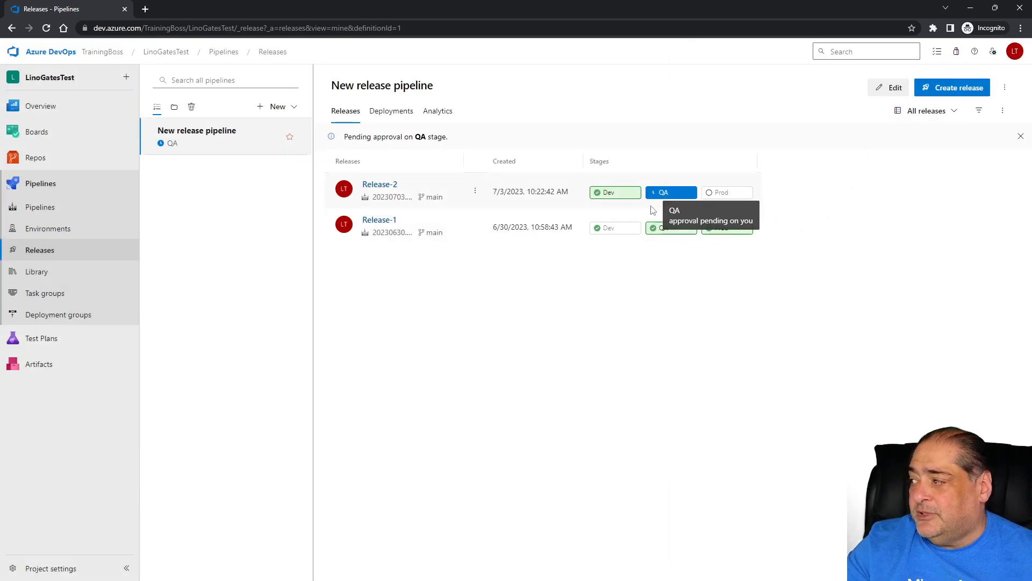
Step: In the regular browser window, give the first approval for Release-2's Prod stage with the comment "Go to production"
click(971, 9)
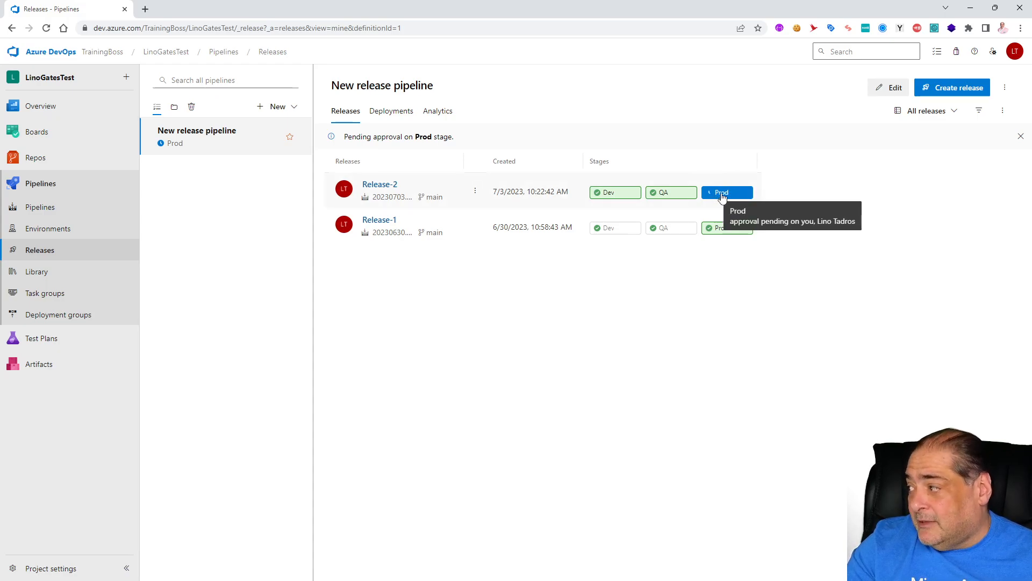
click(722, 193)
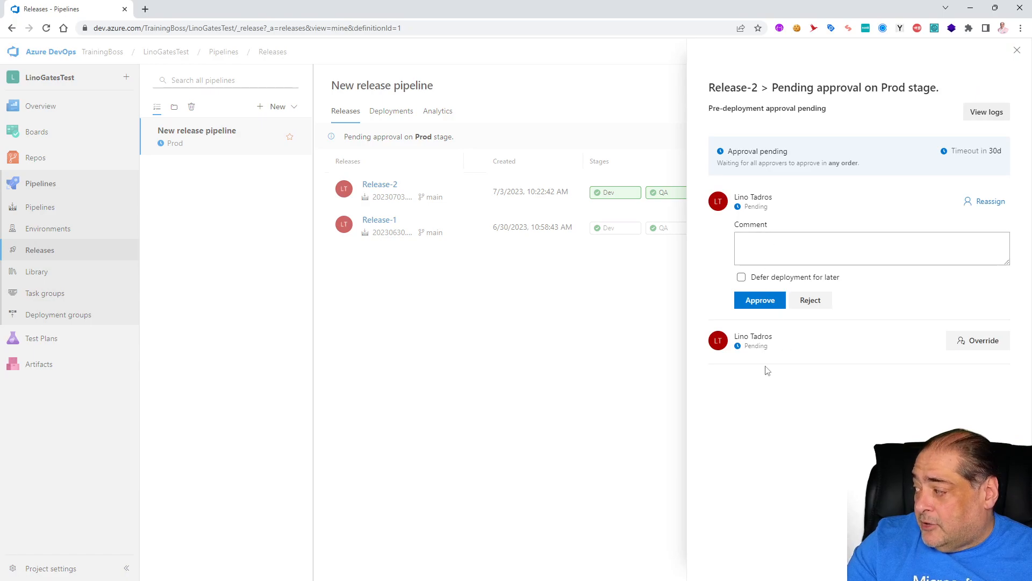
click(769, 243)
text(Go to production)
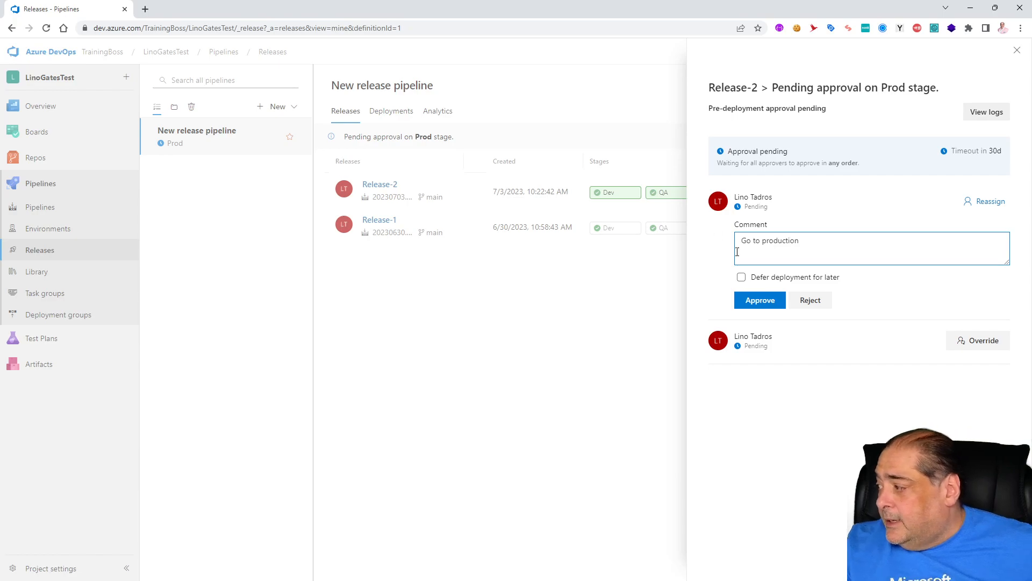
click(760, 300)
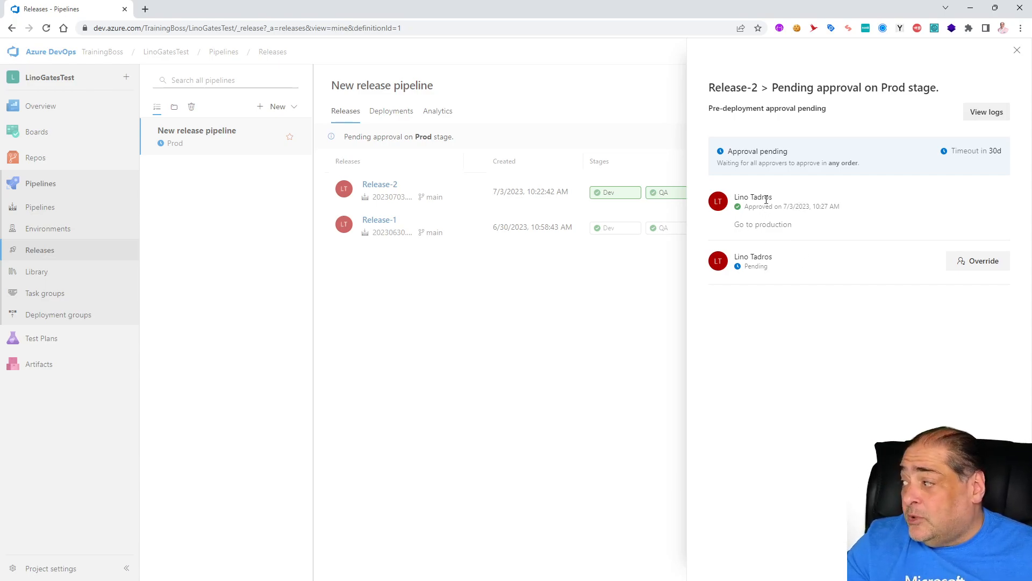
click(1016, 52)
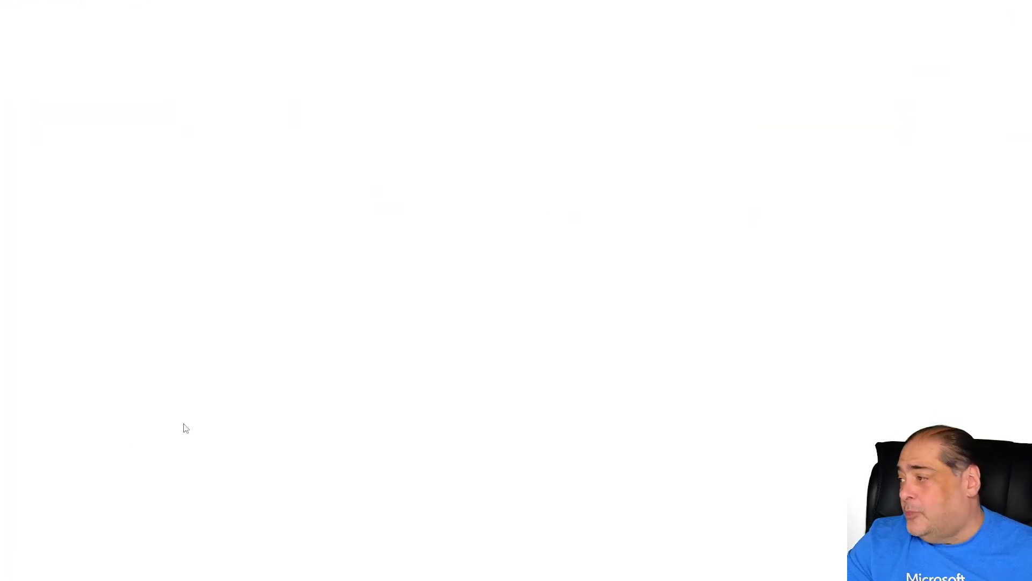
Step: From the Incognito window, give Release-2's second Prod approval with the comment "Second aprover" and return to the regular browser window
click(726, 192)
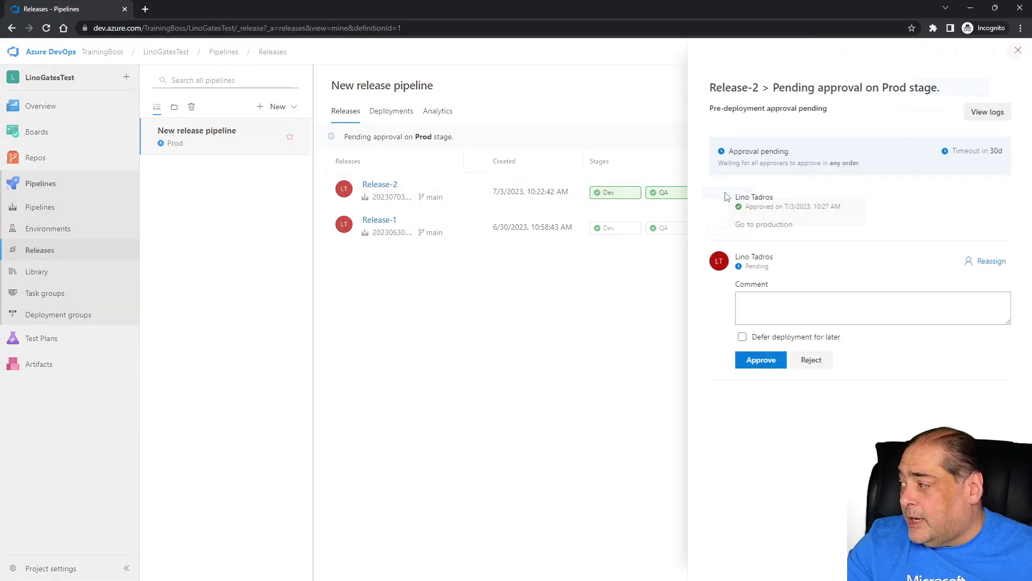
click(764, 305)
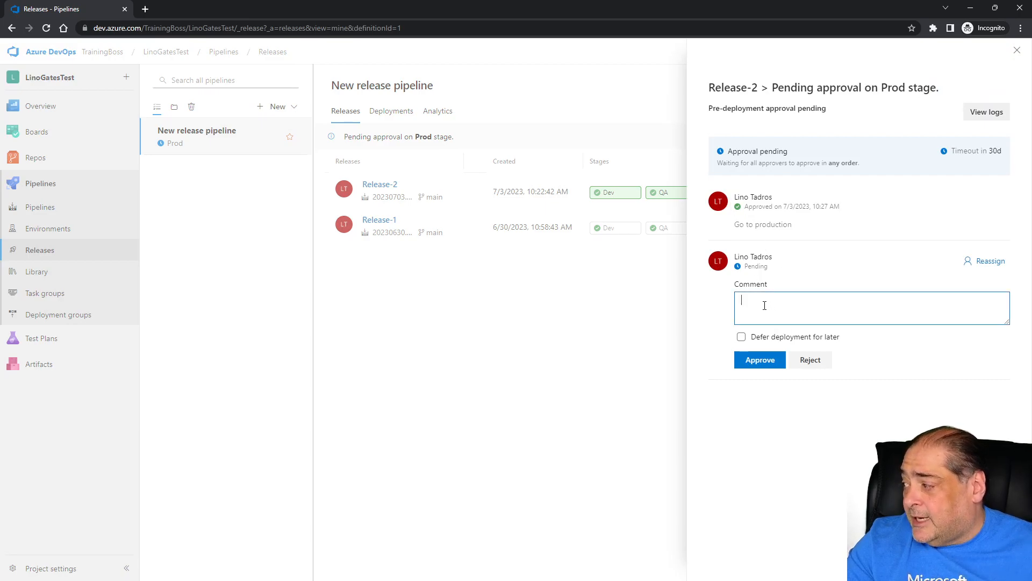
text(Seco)
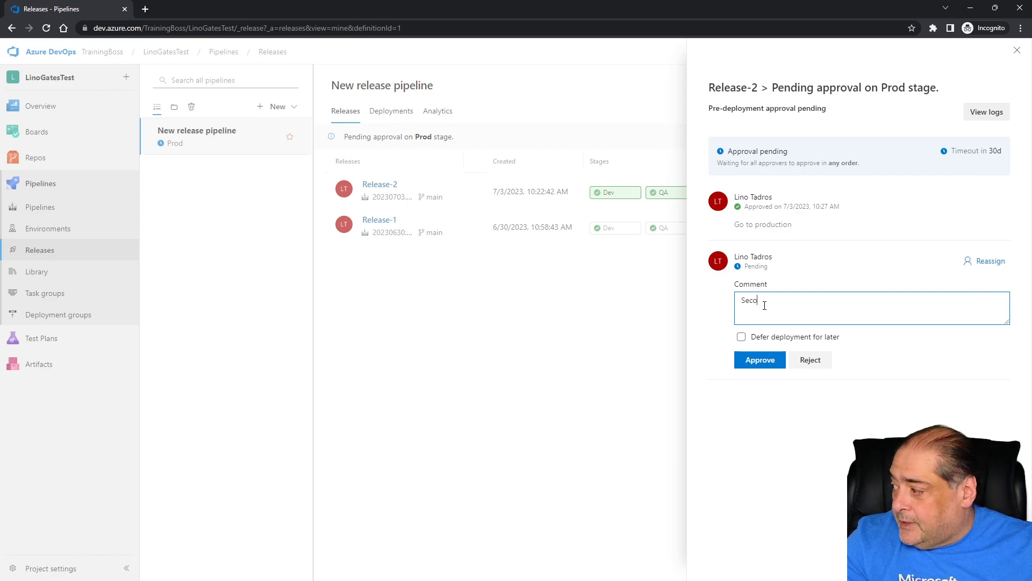
text(bn aprover)
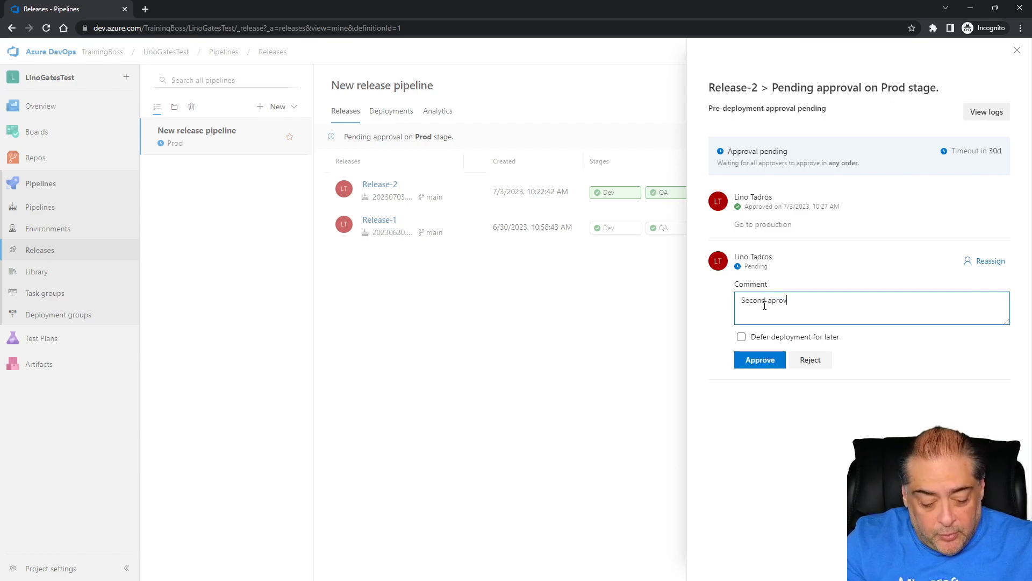
click(774, 363)
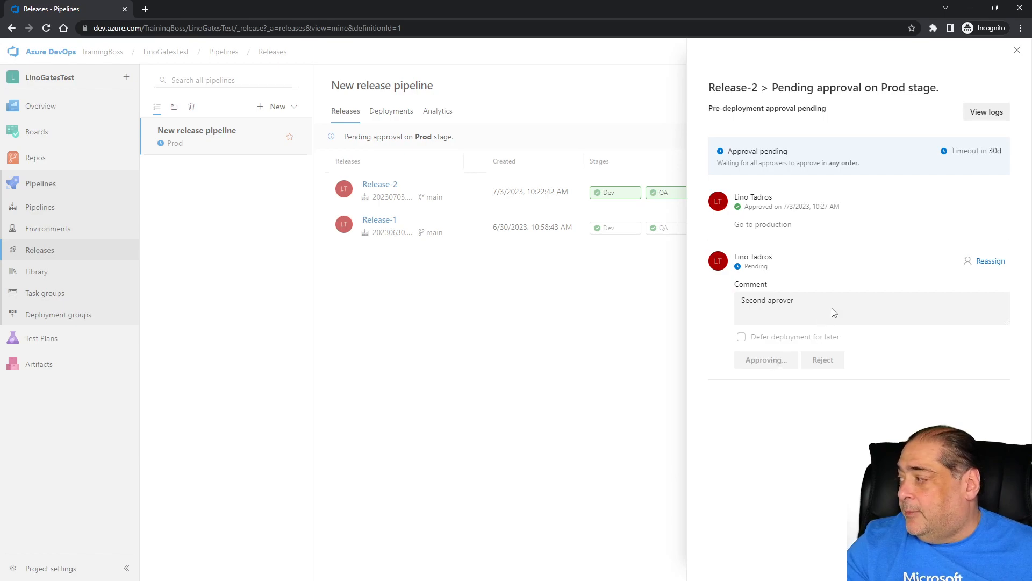
click(1017, 50)
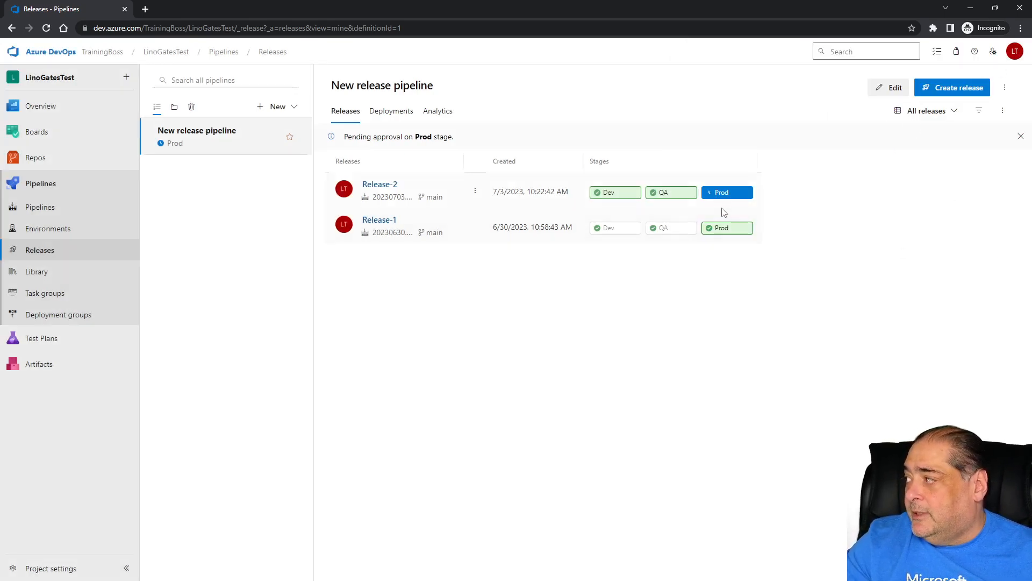
click(970, 9)
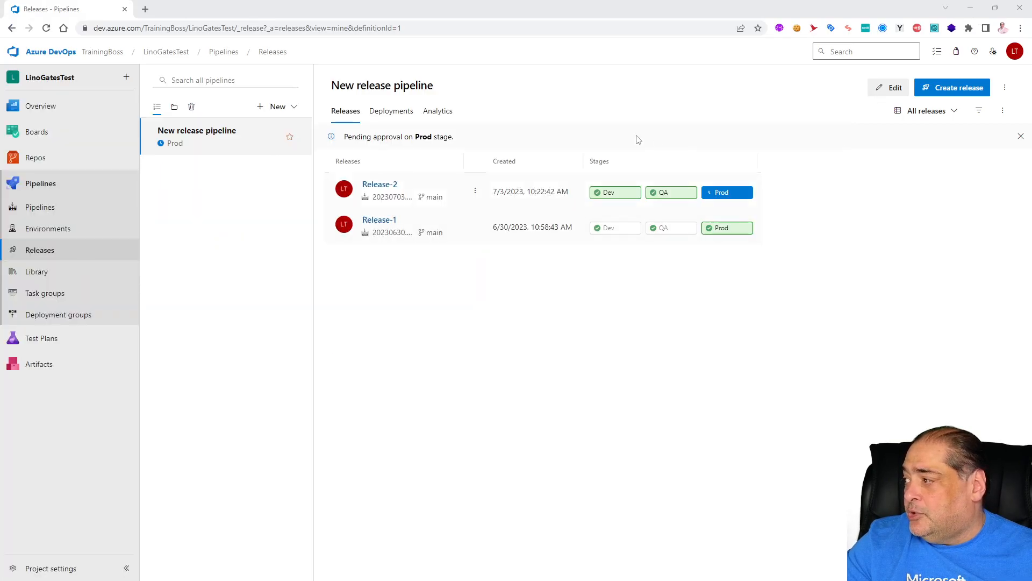
click(508, 278)
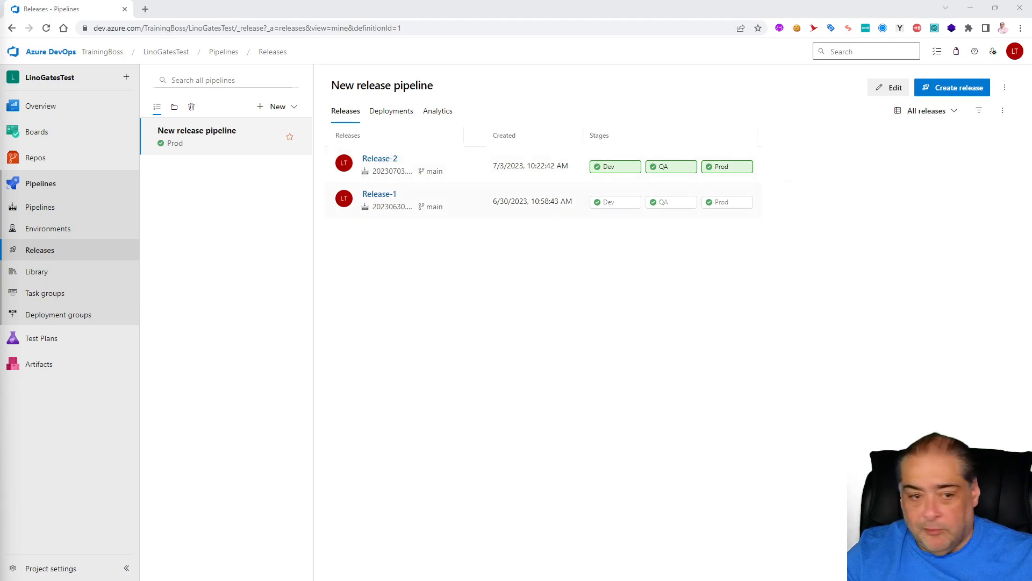
Step: Switch to the Azure portal, open the DevLinoGates app service in the Linogatesrg resource group and view its deployed website
drag(0, 242, 193, 8)
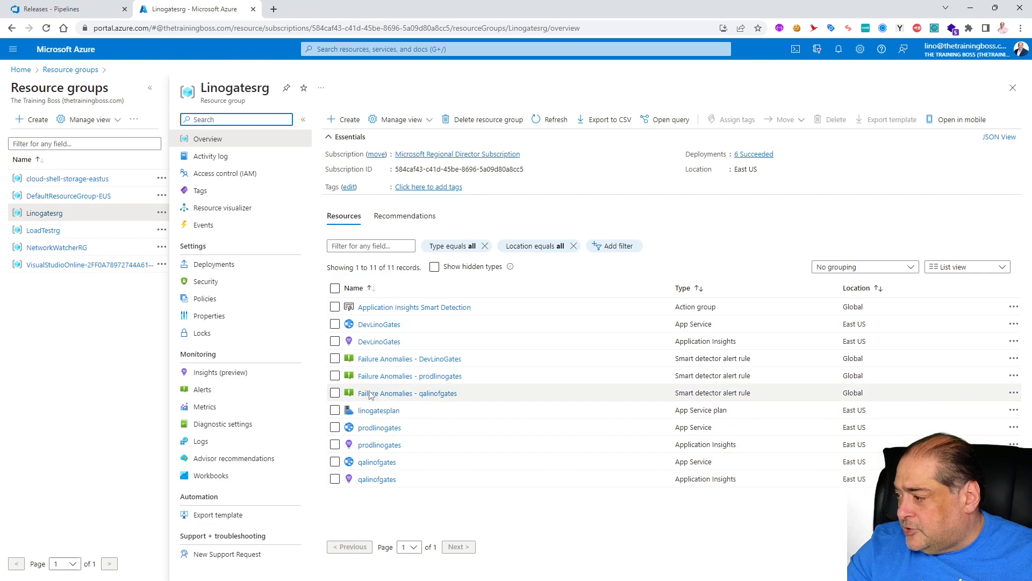
click(365, 324)
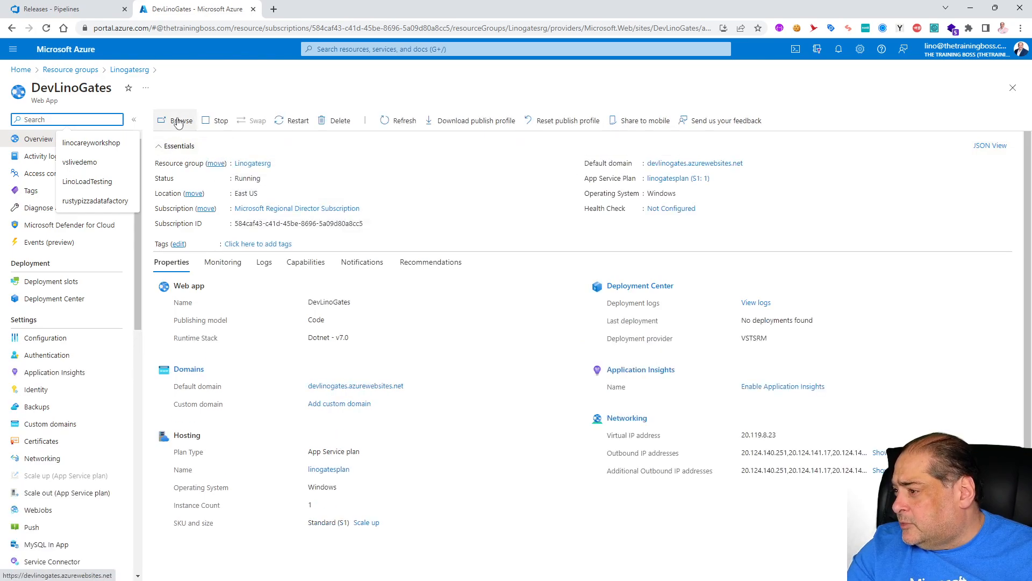
click(180, 121)
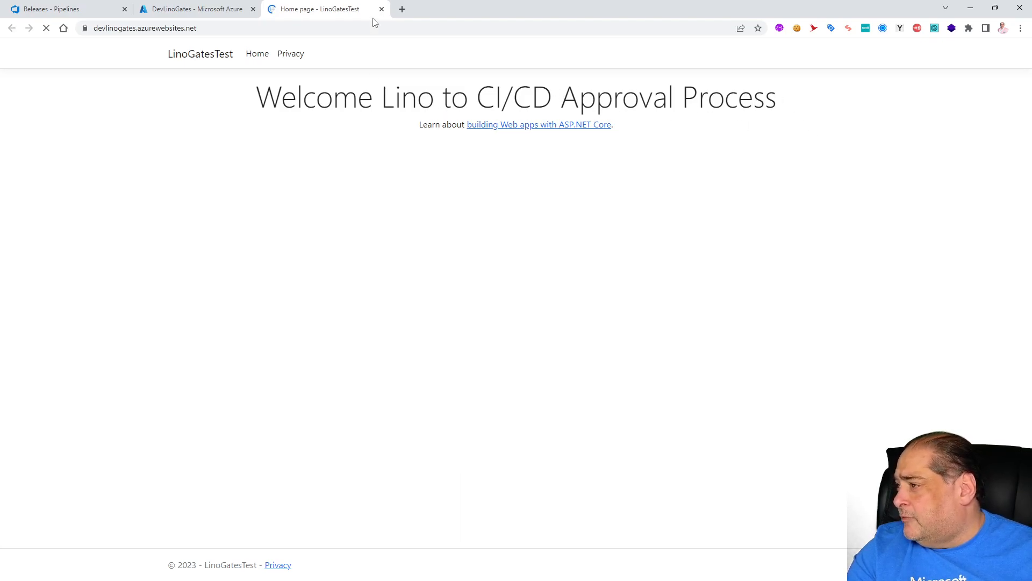
key(ctrl+w)
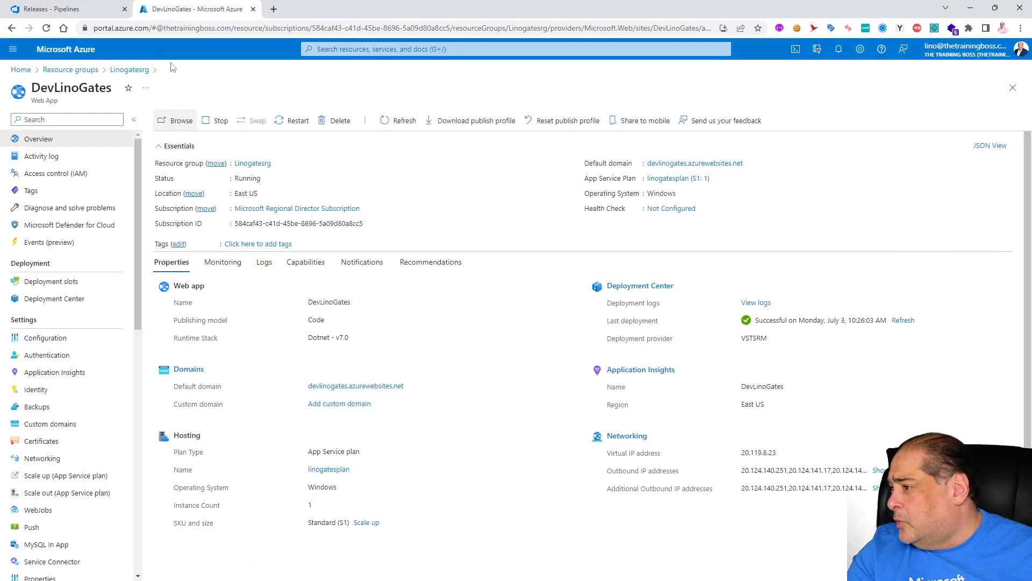
Step: Return to the Linogatesrg resource group, open the prodlinogates app service and view its deployed website
click(129, 69)
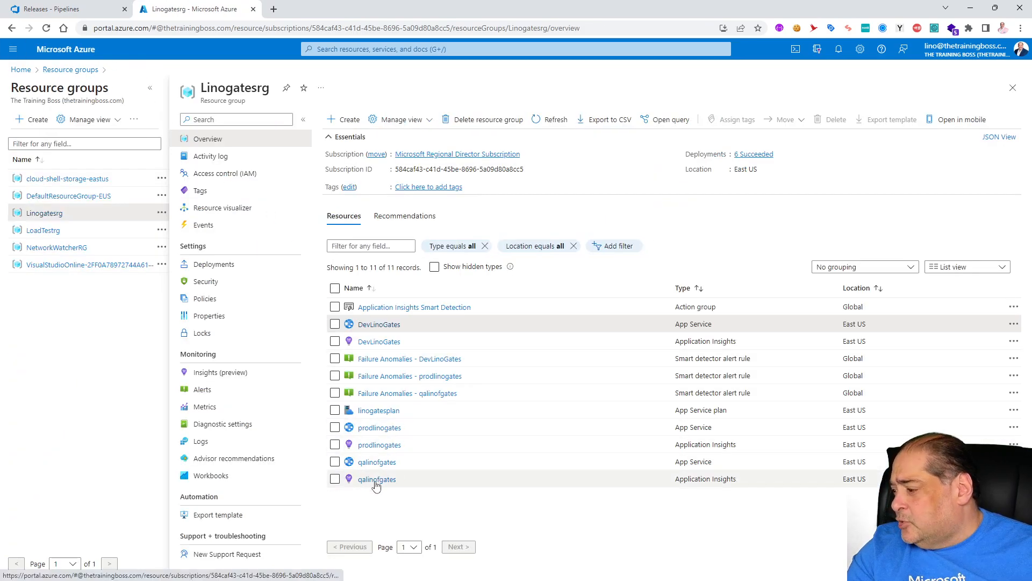
click(375, 428)
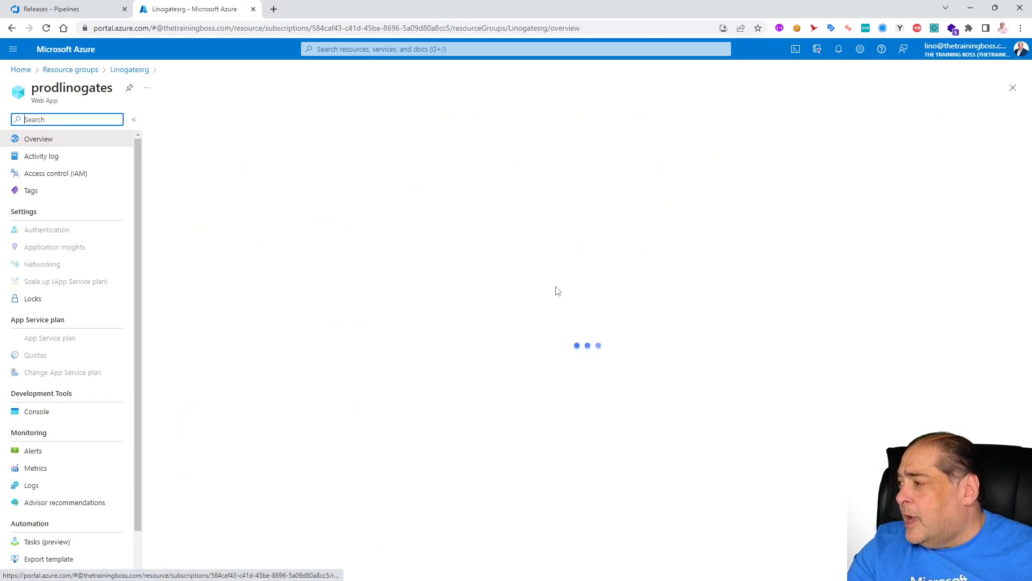
click(175, 120)
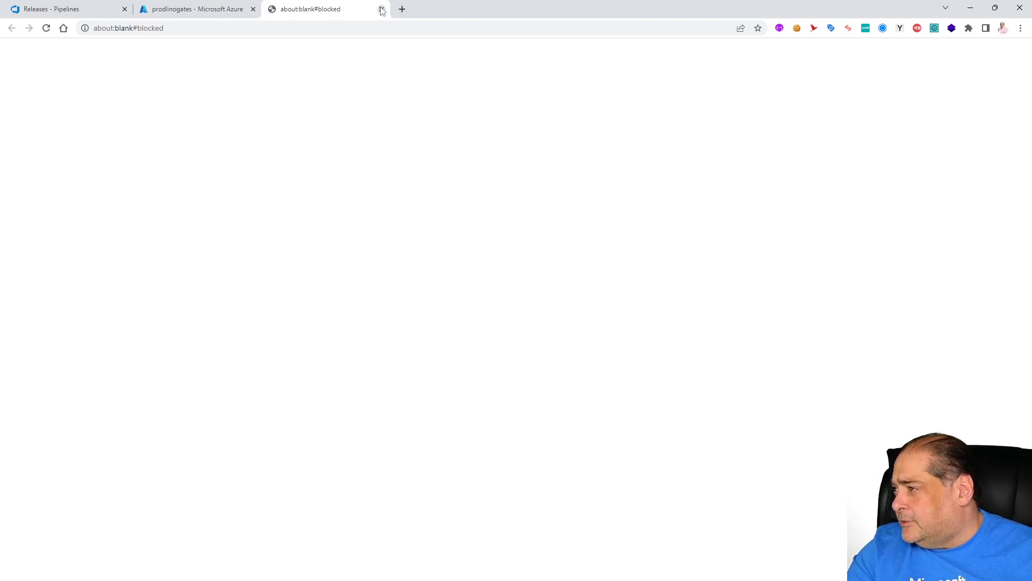
key(ctrl+w)
click(176, 125)
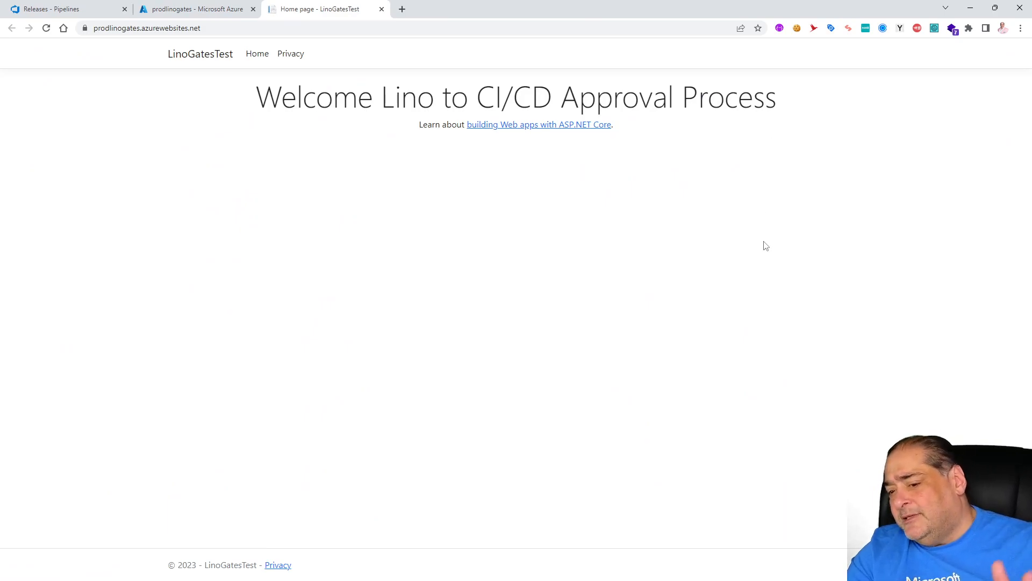
click(381, 9)
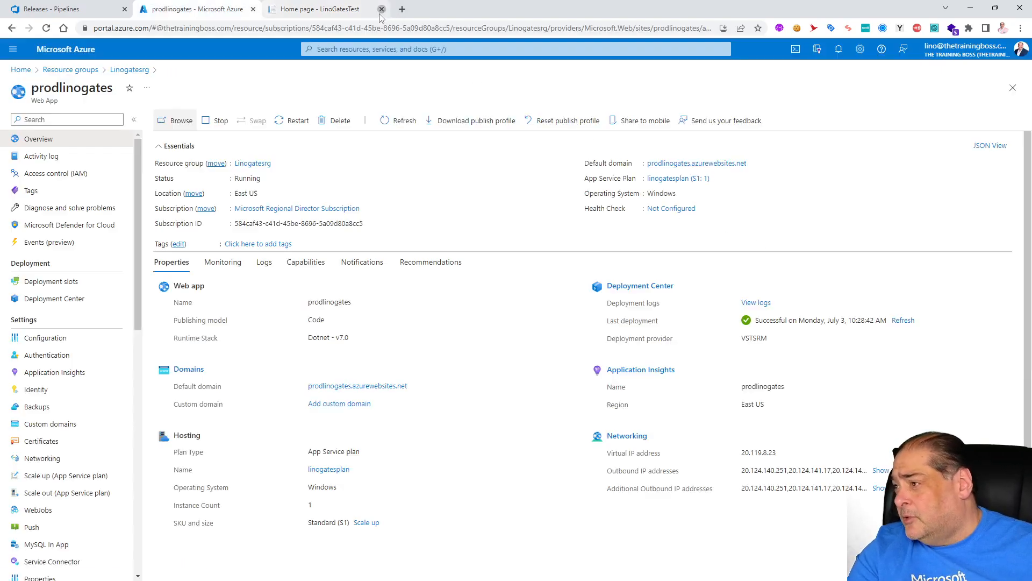
Step: Switch back to Azure DevOps, open the release pipeline for editing and review its artifact and Dev, QA and Prod stages
click(79, 11)
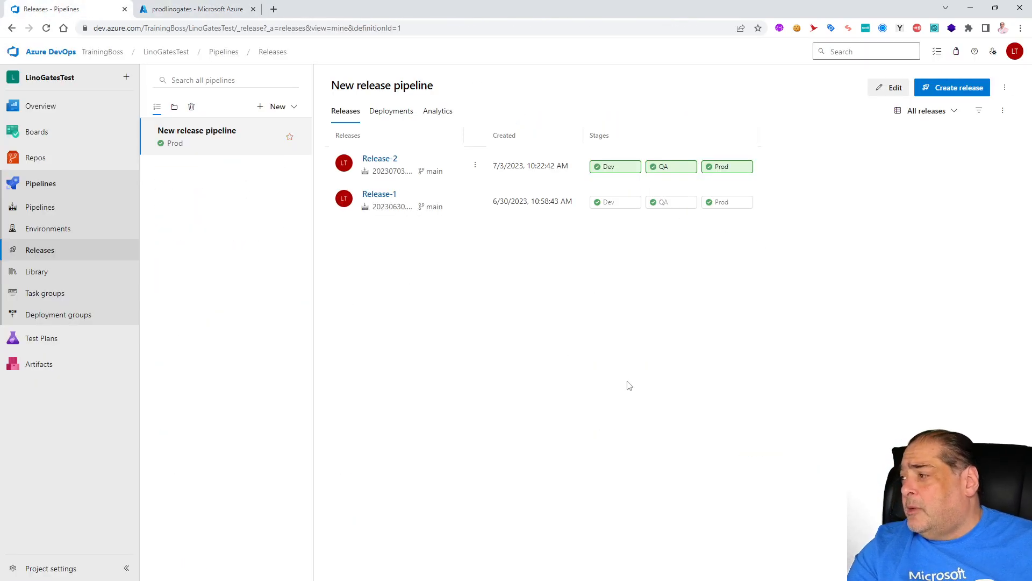
click(892, 90)
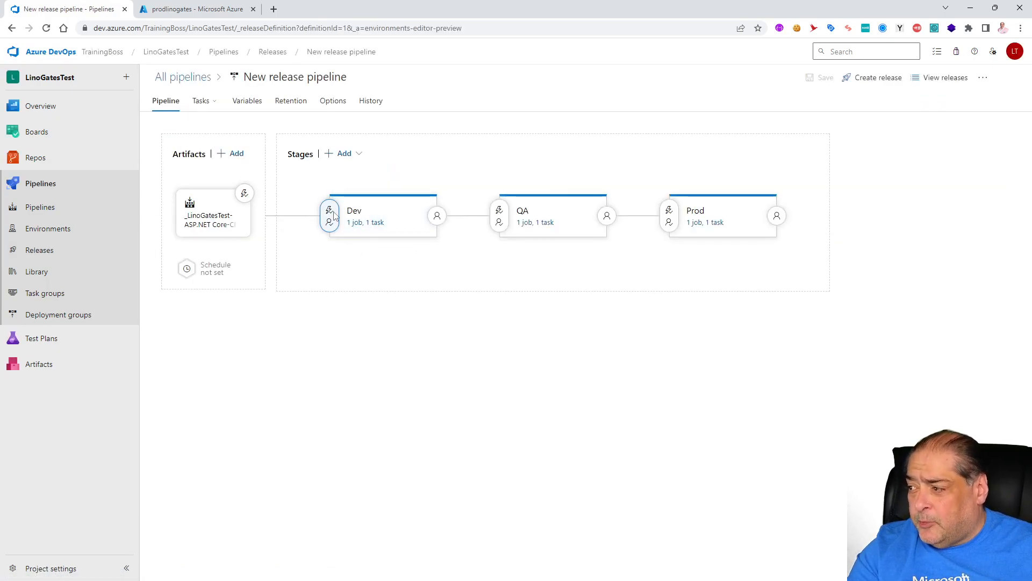
mouse_move(341, 224)
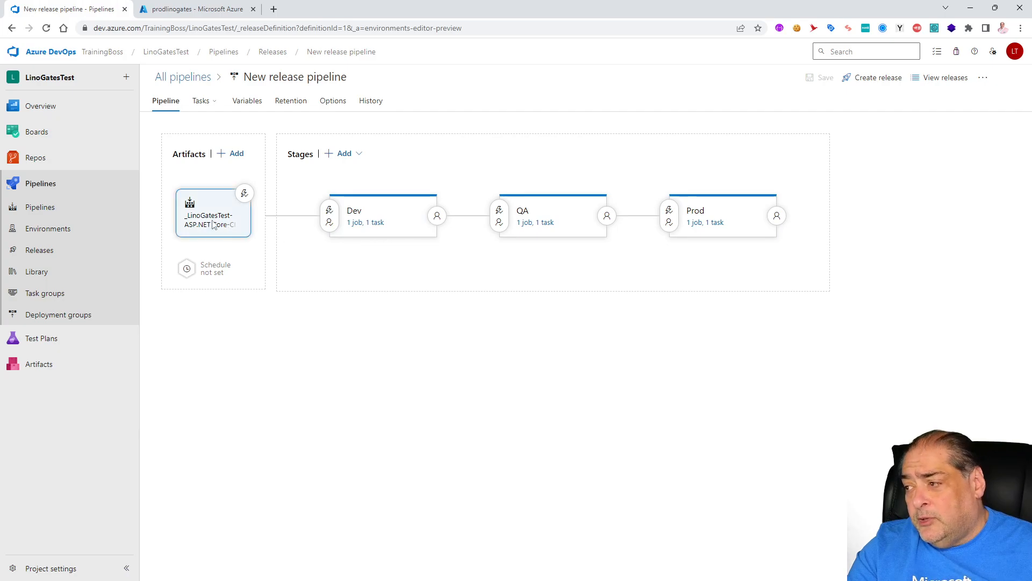
mouse_move(403, 266)
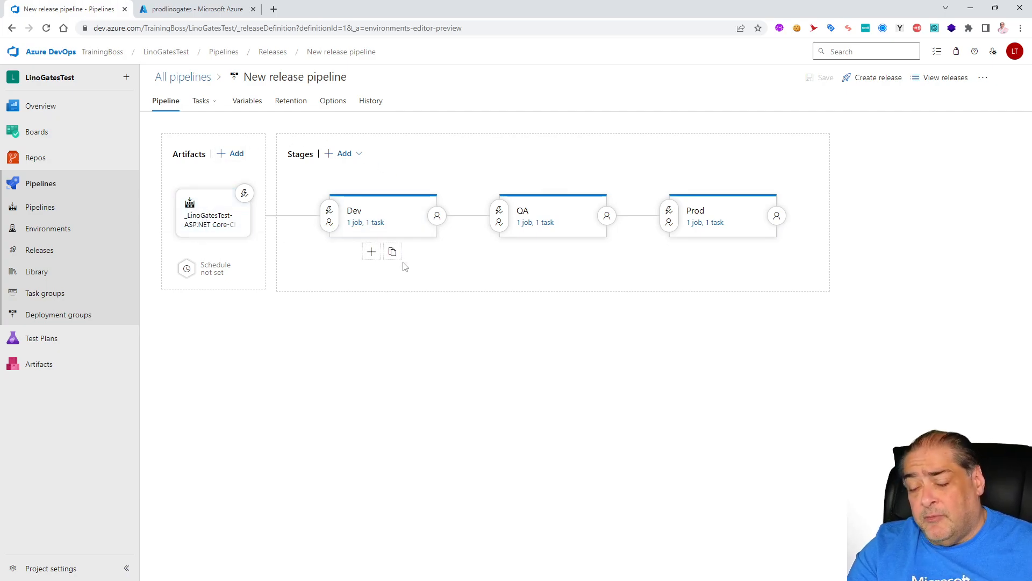